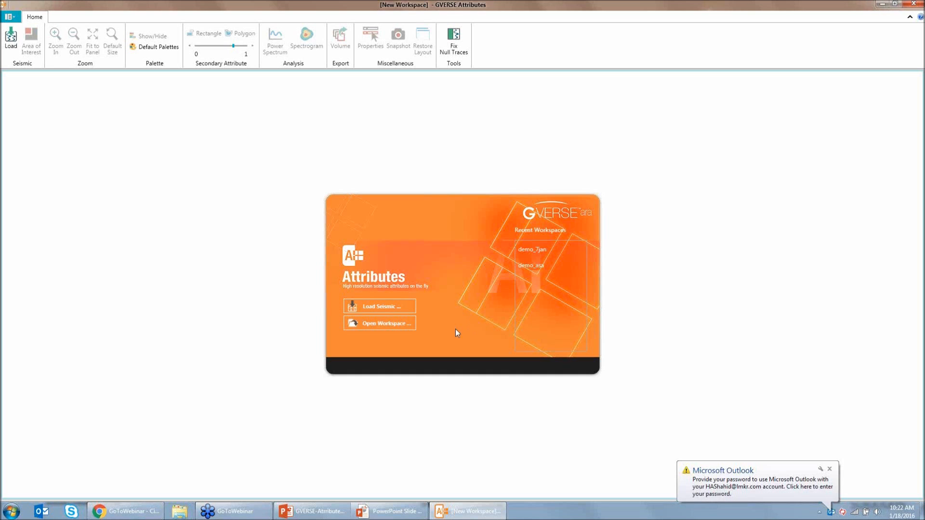
# Load the F3Block 3D seismic data file from the Demo2 F3Block folder
pyautogui.click(401, 306)
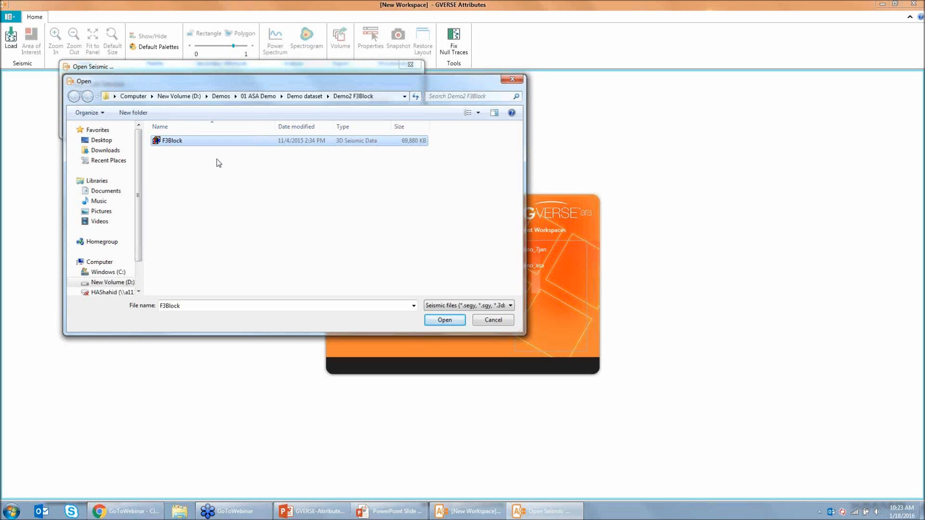
pyautogui.click(445, 320)
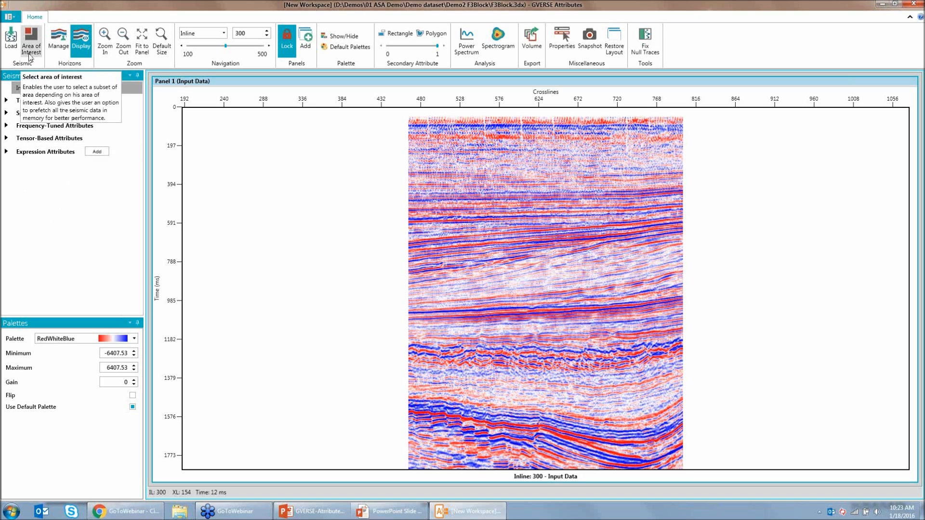
# Subset the area of interest to inlines 210–448, crosslines 521–692 and time 224–1472
pyautogui.click(29, 40)
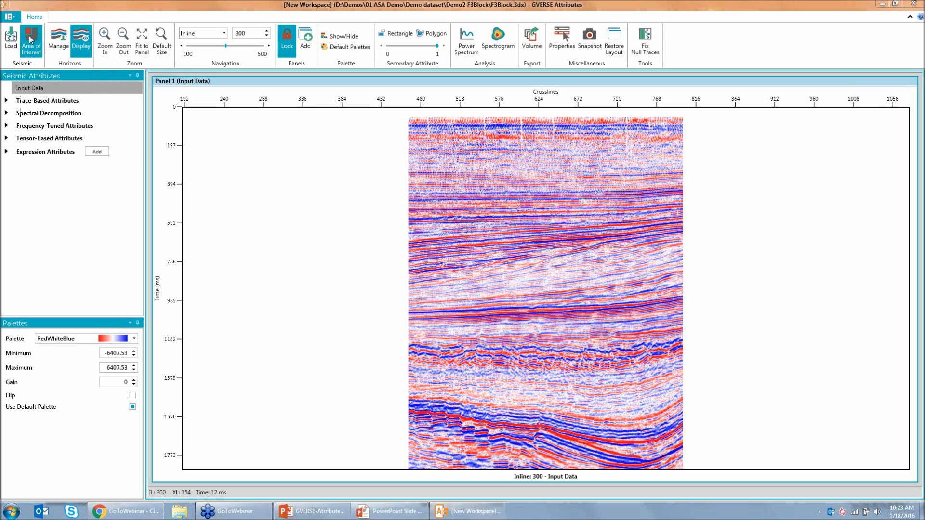
pyautogui.click(30, 40)
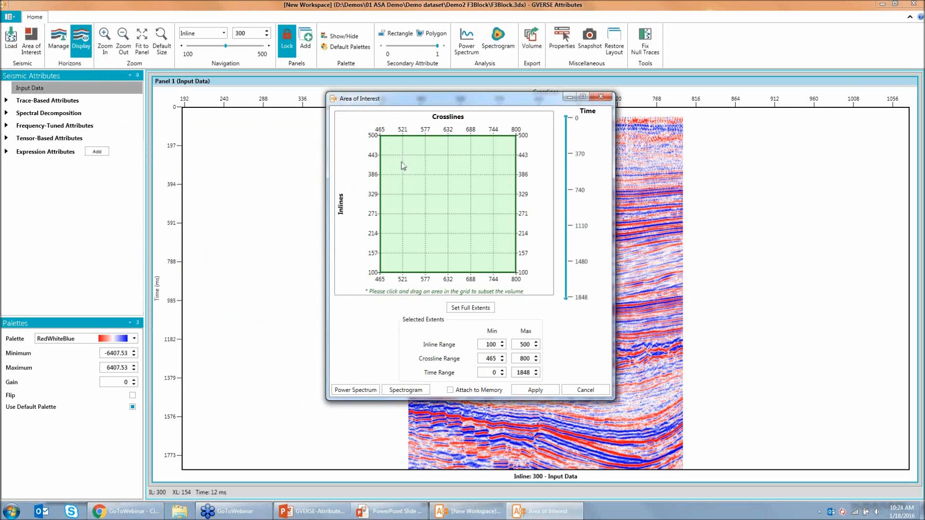
pyautogui.moveTo(403, 155); pyautogui.dragTo(472, 235)
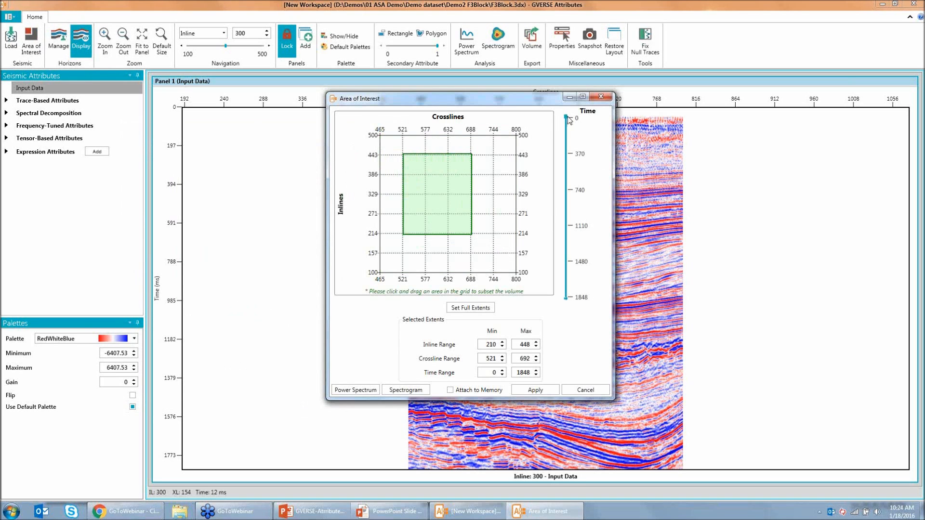
pyautogui.moveTo(566, 119); pyautogui.dragTo(566, 141)
pyautogui.moveTo(567, 300); pyautogui.dragTo(567, 262)
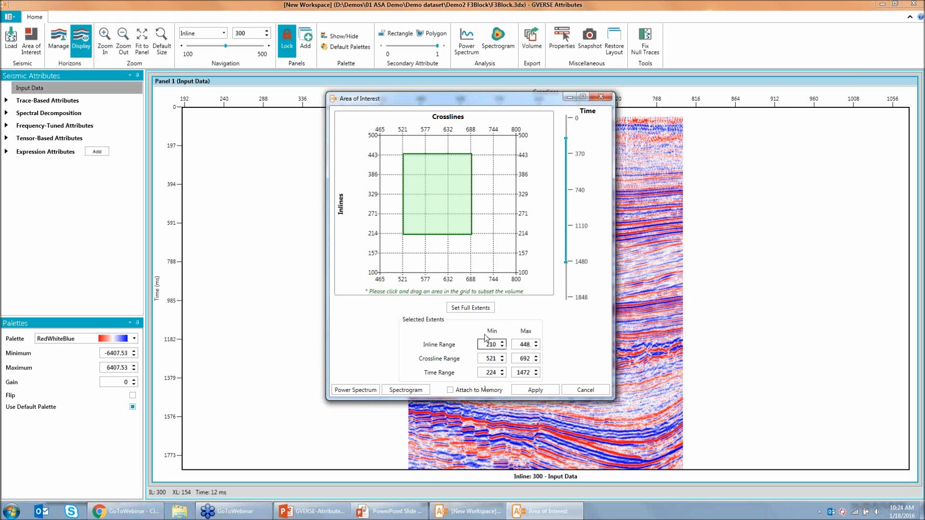
# Reset the area of interest to the full extents and apply it with the data attached to memory
pyautogui.click(464, 308)
pyautogui.click(464, 313)
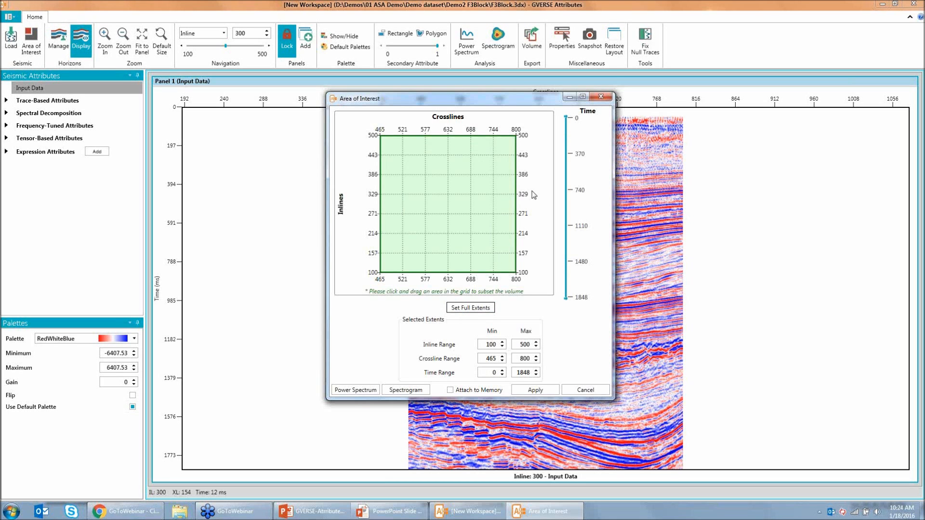
pyautogui.click(467, 391)
pyautogui.click(541, 393)
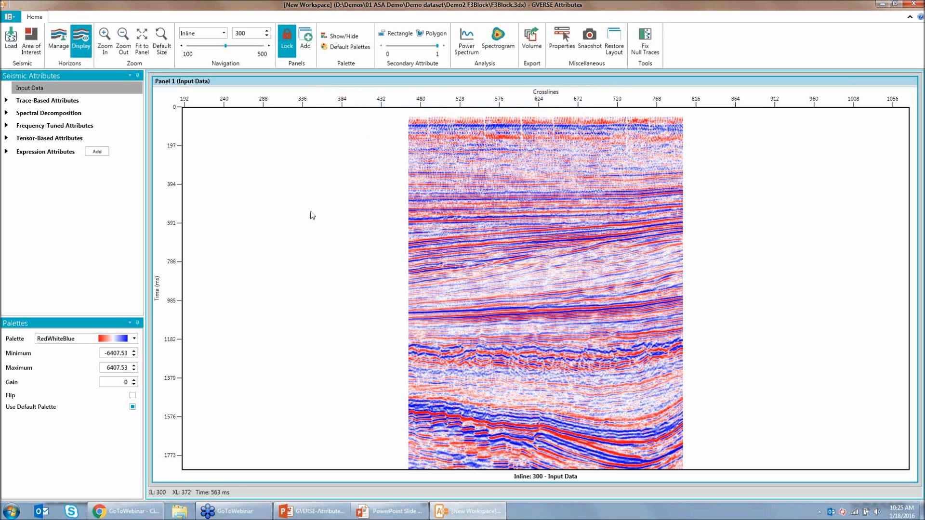
# Add the H_CURVE_SMOOTH horizon to the workspace through the Horizon Manager
pyautogui.click(59, 42)
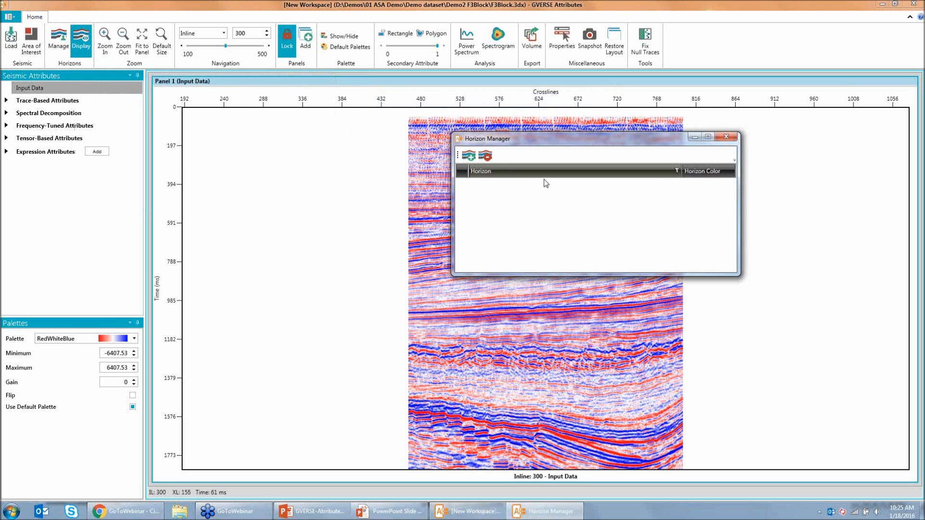
pyautogui.click(469, 156)
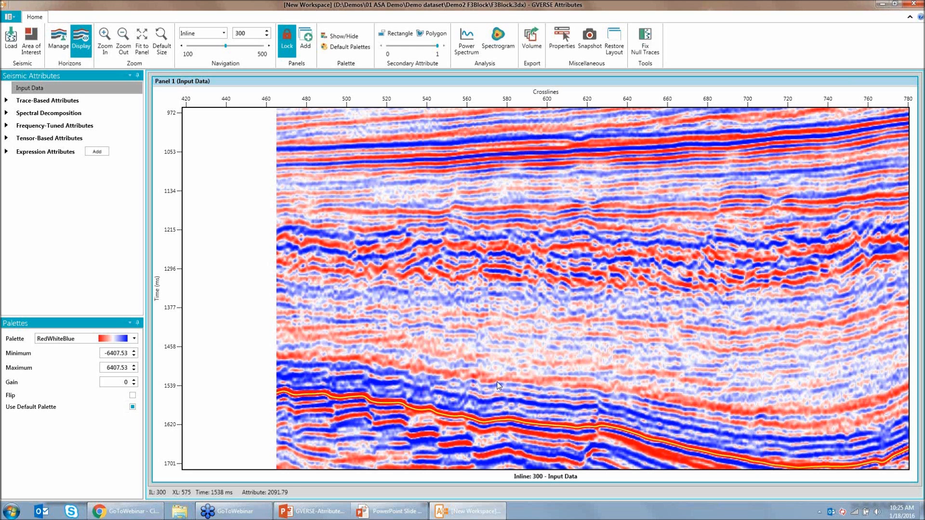
# Move the displayed section to inline 432 and switch the view to crossline 656
pyautogui.moveTo(225, 46); pyautogui.dragTo(246, 46)
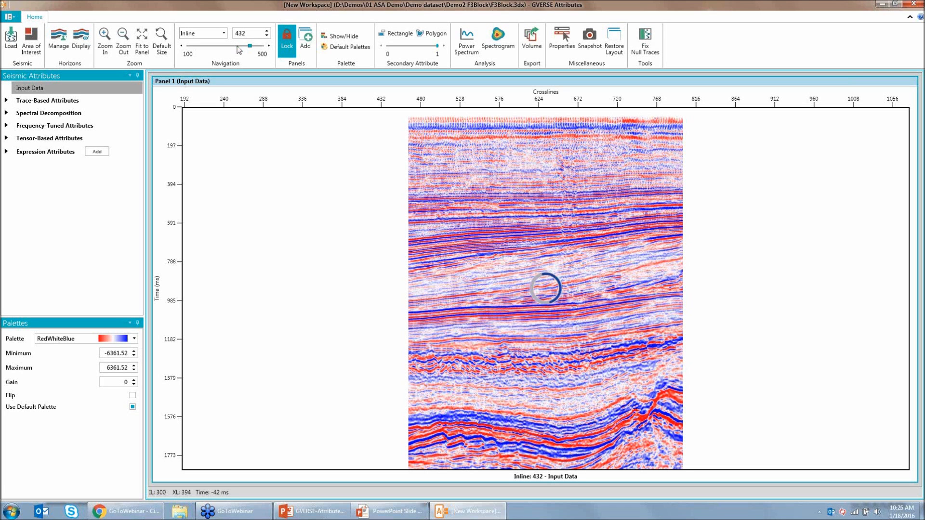
pyautogui.click(216, 33)
pyautogui.click(215, 37)
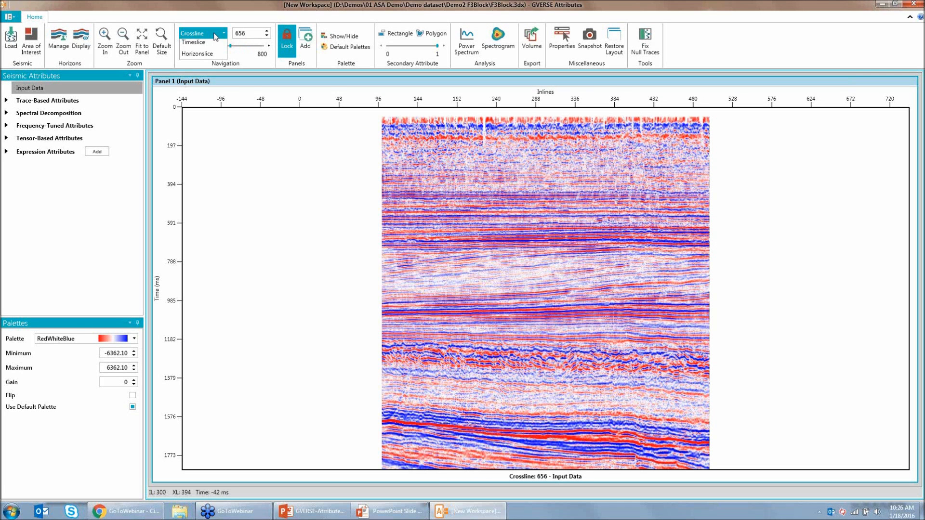
# View the input data as a time slice and as the H_CURVE_SMOOTH horizon slice, and return to the inline view
pyautogui.click(193, 42)
pyautogui.click(202, 32)
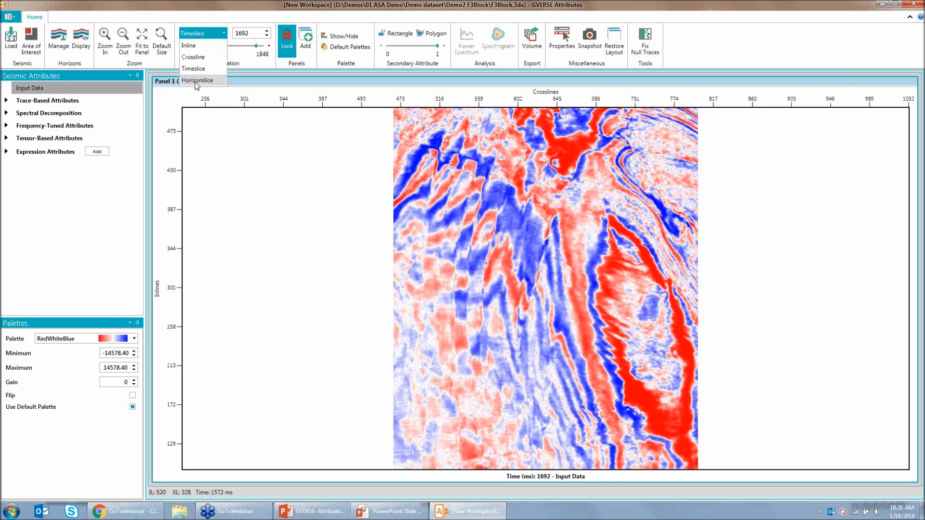
pyautogui.click(196, 81)
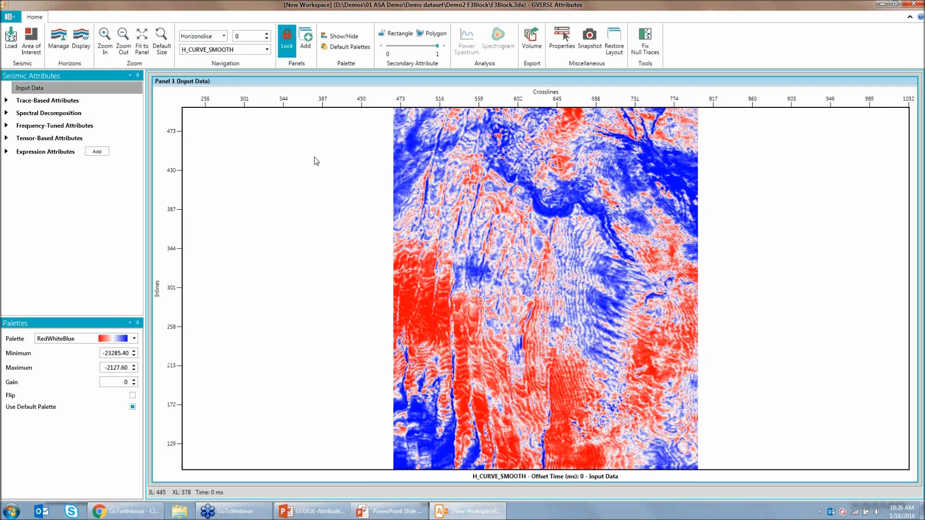
pyautogui.click(202, 37)
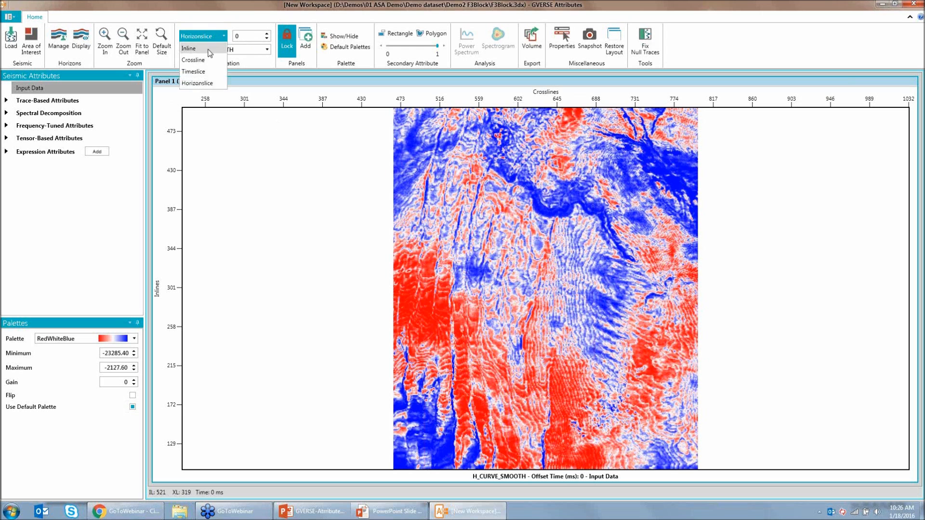
pyautogui.click(206, 47)
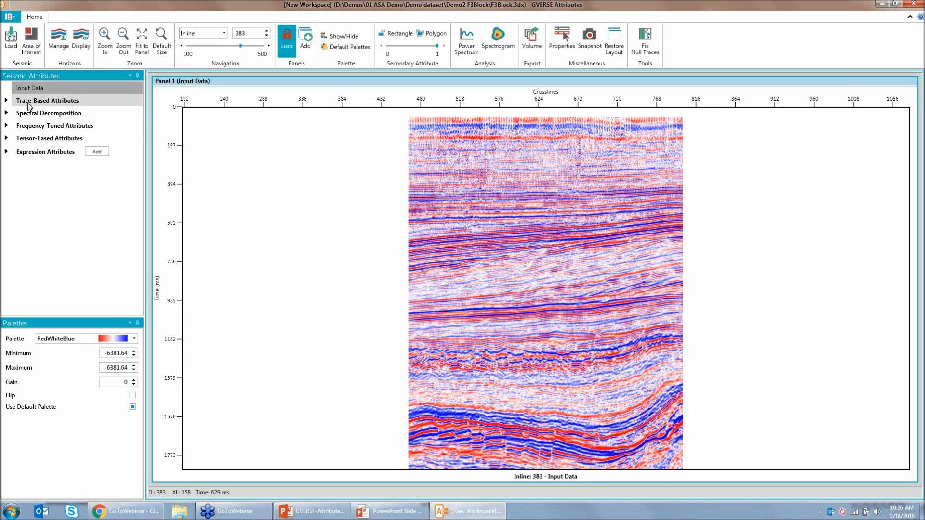
# Examine which attributes are offered under Trace-Based Attributes and Spectral Decomposition
pyautogui.moveTo(28, 103); pyautogui.dragTo(28, 103)
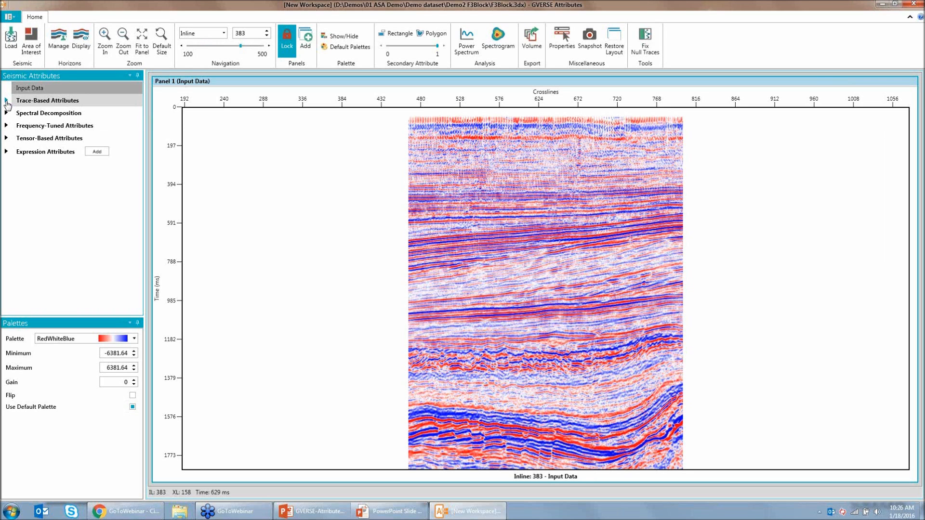
pyautogui.click(6, 101)
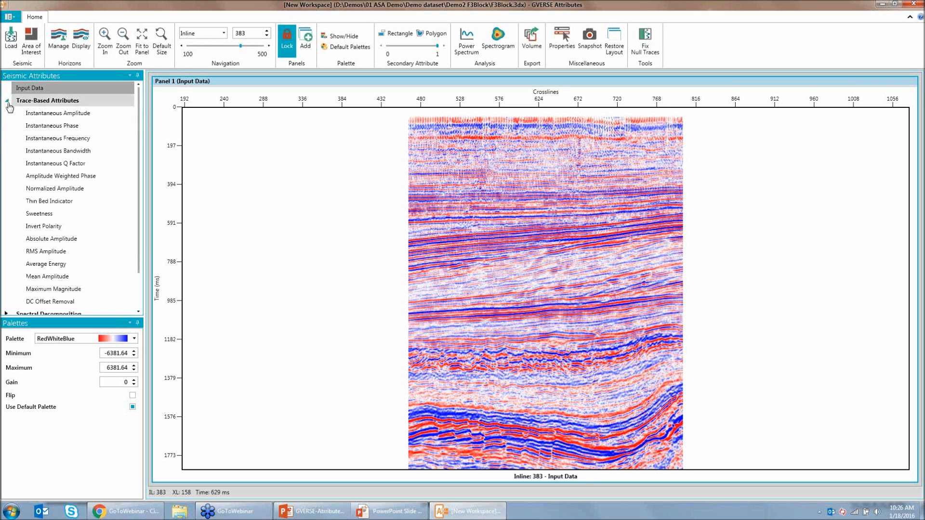
pyautogui.click(7, 101)
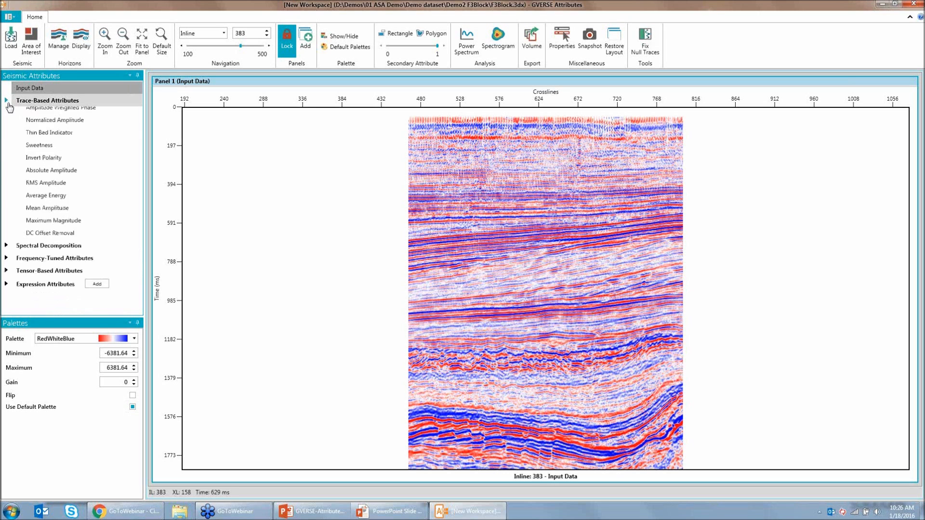
pyautogui.click(6, 113)
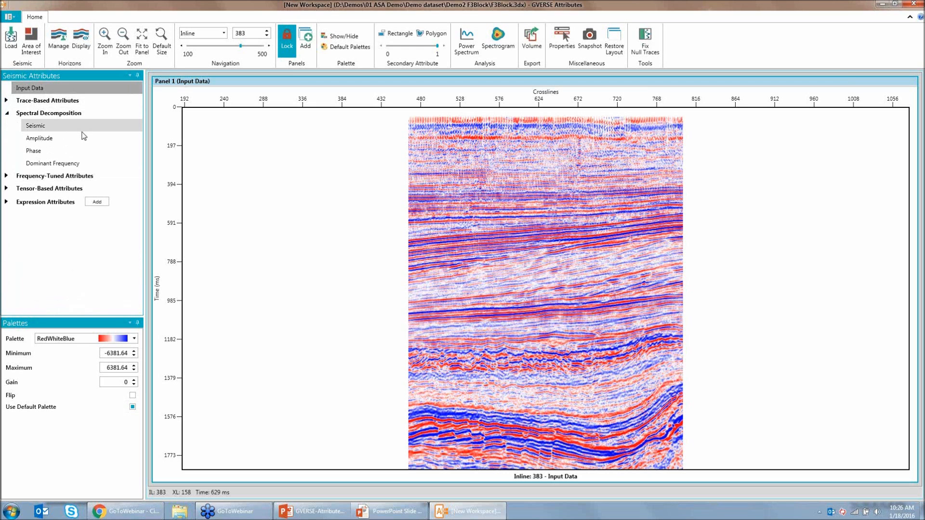
pyautogui.click(5, 113)
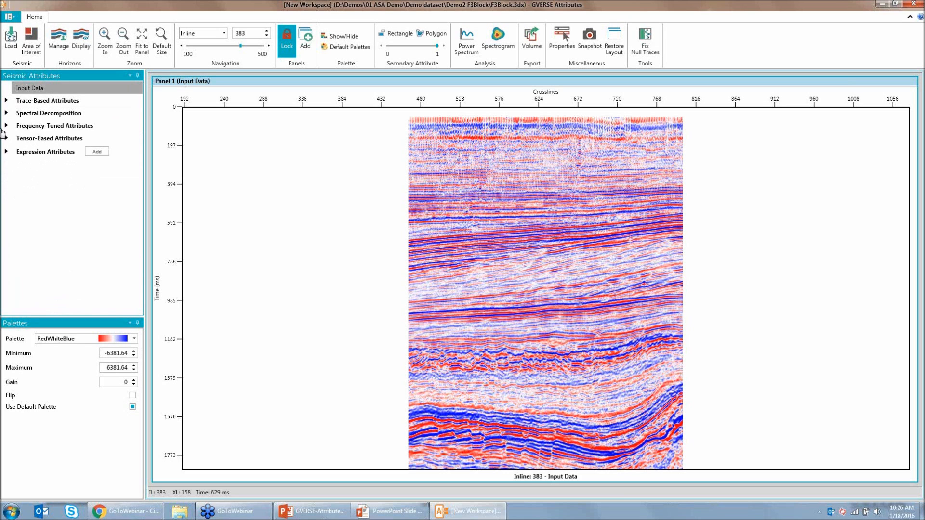
# Examine the geometric and curvature attributes available under Frequency-Tuned Attributes
pyautogui.click(6, 127)
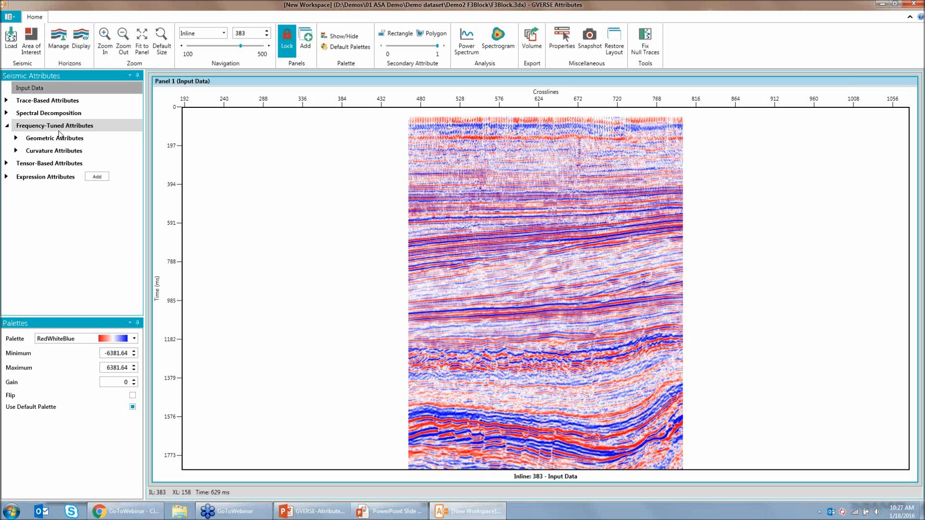
pyautogui.moveTo(58, 129); pyautogui.dragTo(16, 142)
pyautogui.click(15, 138)
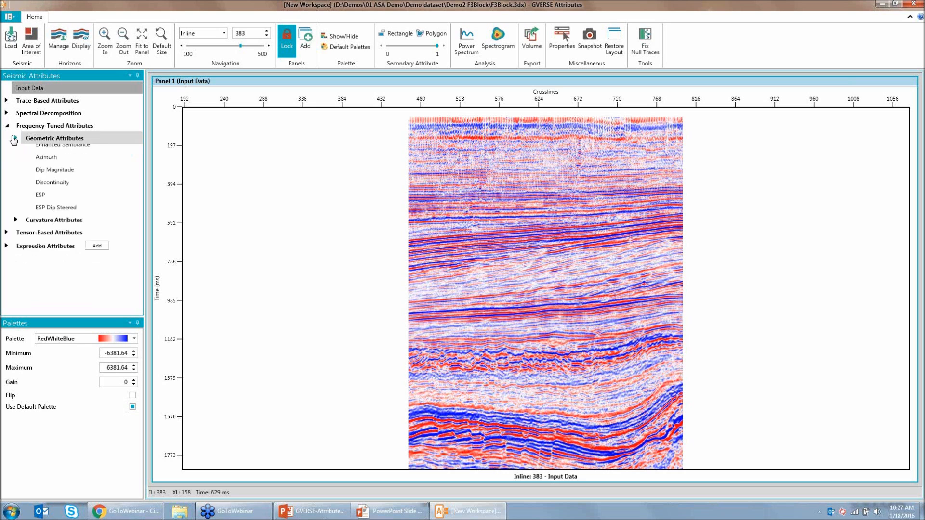
pyautogui.click(16, 138)
pyautogui.click(15, 151)
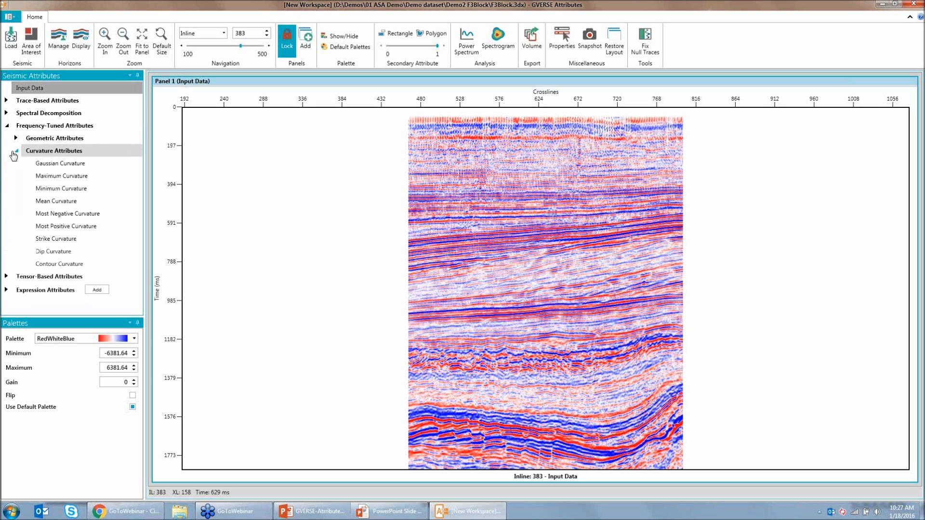
pyautogui.click(16, 151)
# Examine the geometric and curvature attributes available under Tensor-Based Attributes
pyautogui.click(6, 164)
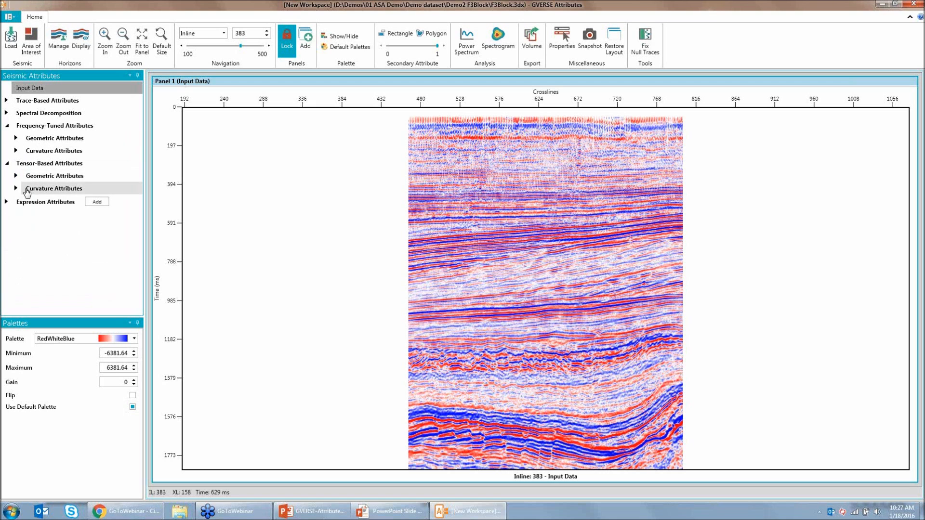
pyautogui.click(16, 177)
pyautogui.click(15, 177)
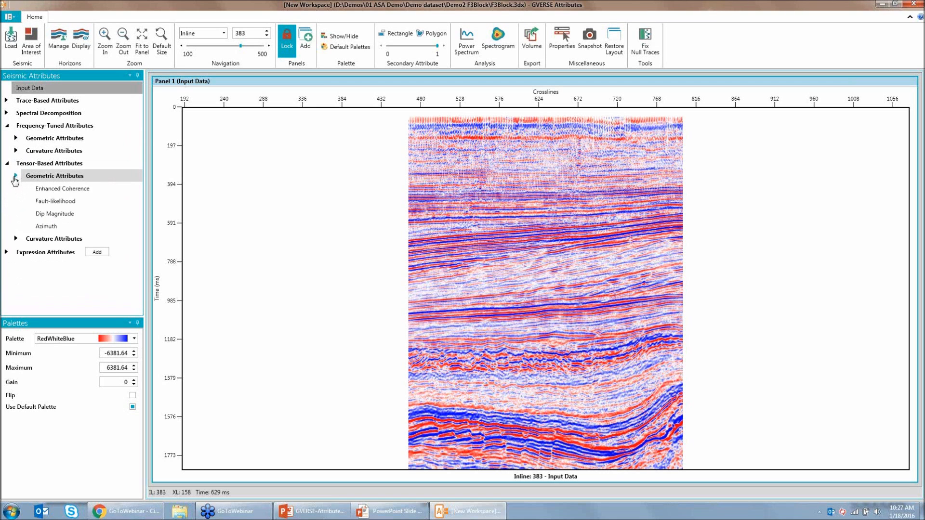
pyautogui.click(16, 189)
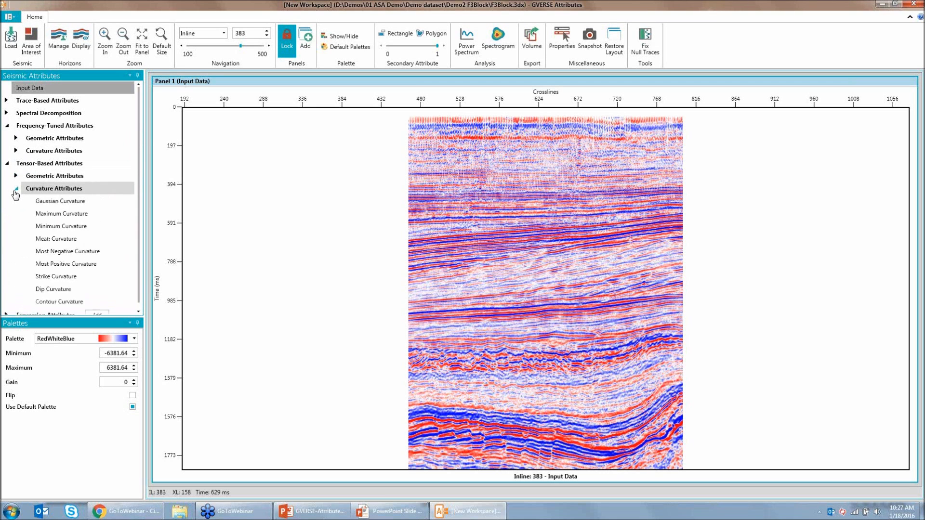
pyautogui.click(16, 189)
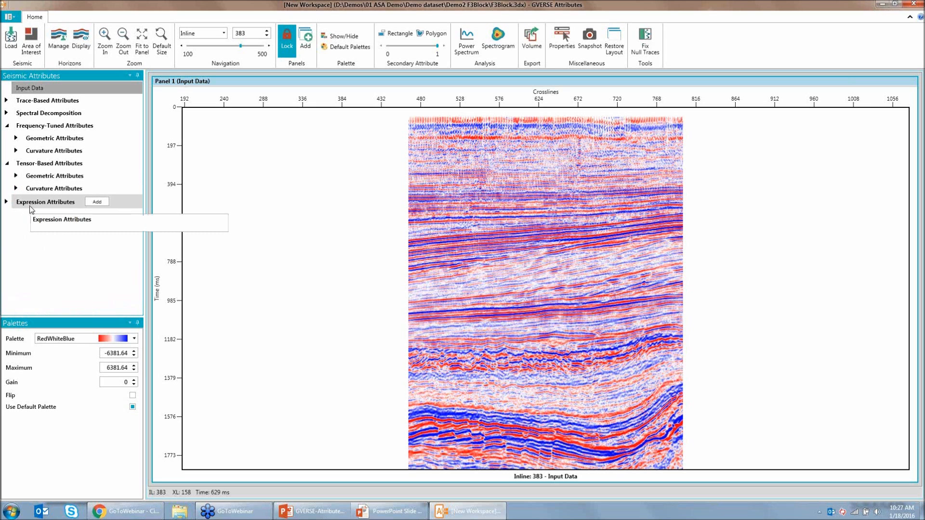
# Look over the editor for adding an expression attribute and close it without creating one
pyautogui.click(116, 206)
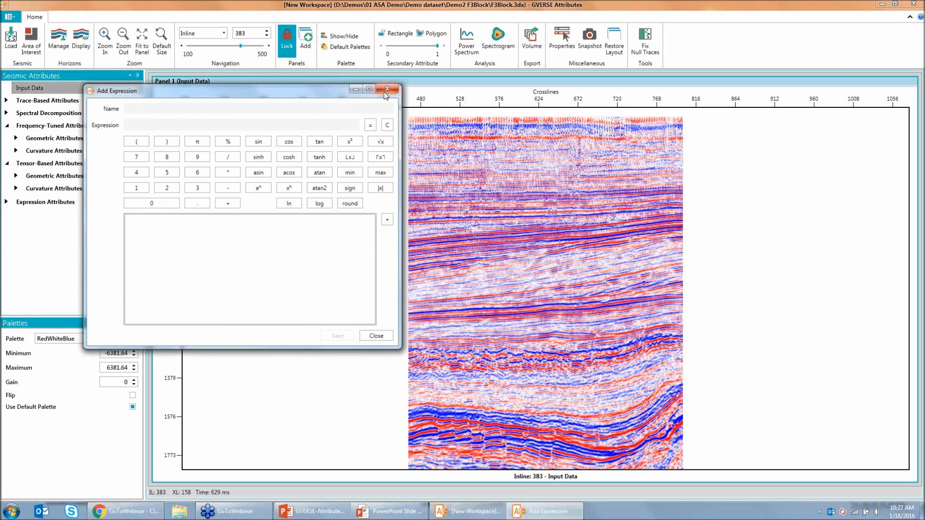
pyautogui.click(386, 90)
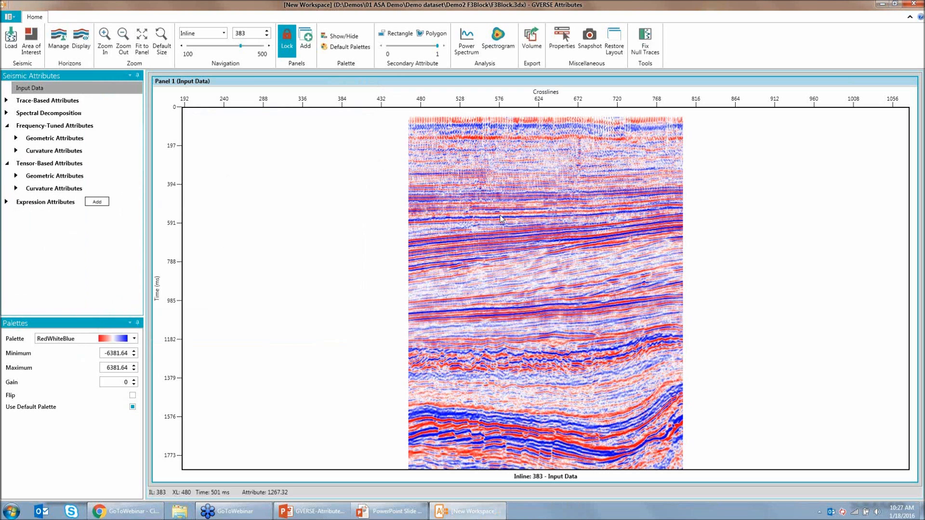
# Display the trace-based Average Energy attribute on the inline 287 section
pyautogui.click(7, 102)
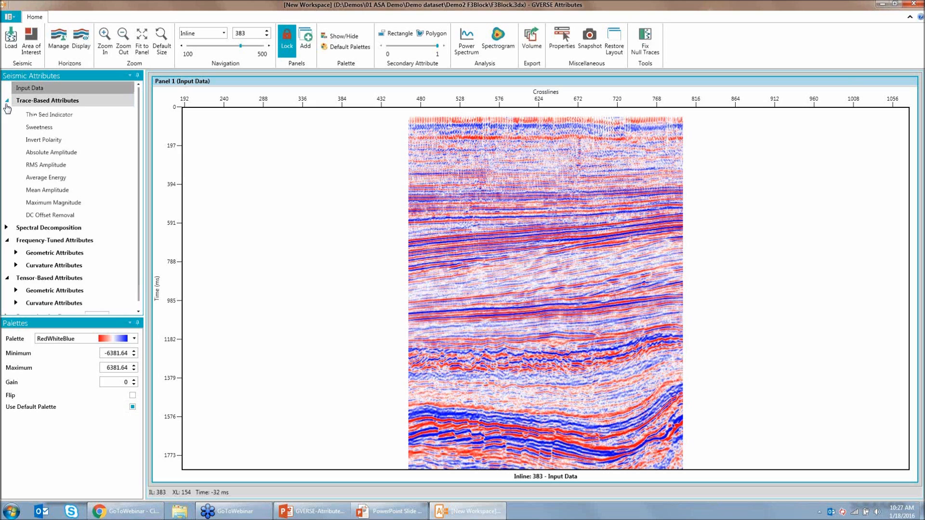
pyautogui.click(64, 126)
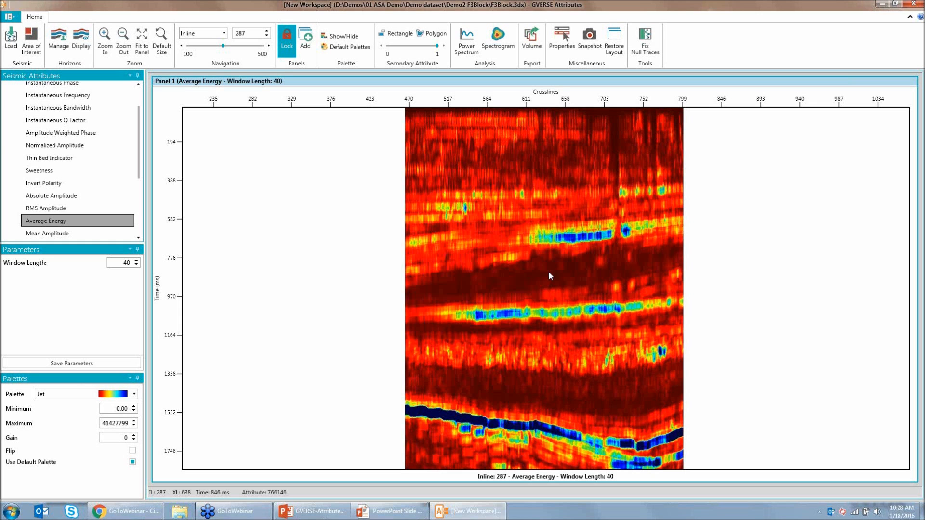
pyautogui.scroll(1, 550, 273)
# Display the Semblance attribute from the frequency-tuned geometric attributes on the inline 287 section
pyautogui.scroll(-3, 16, 175)
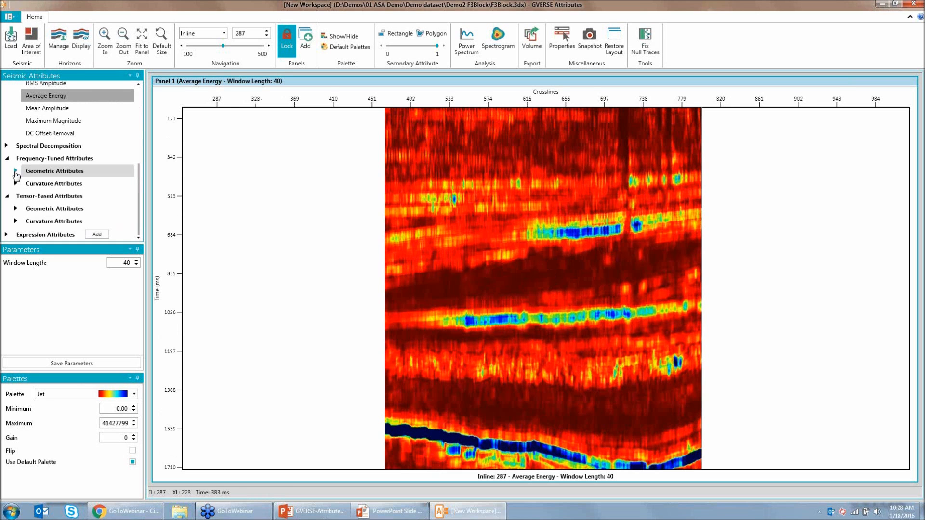
pyautogui.click(16, 172)
pyautogui.click(50, 184)
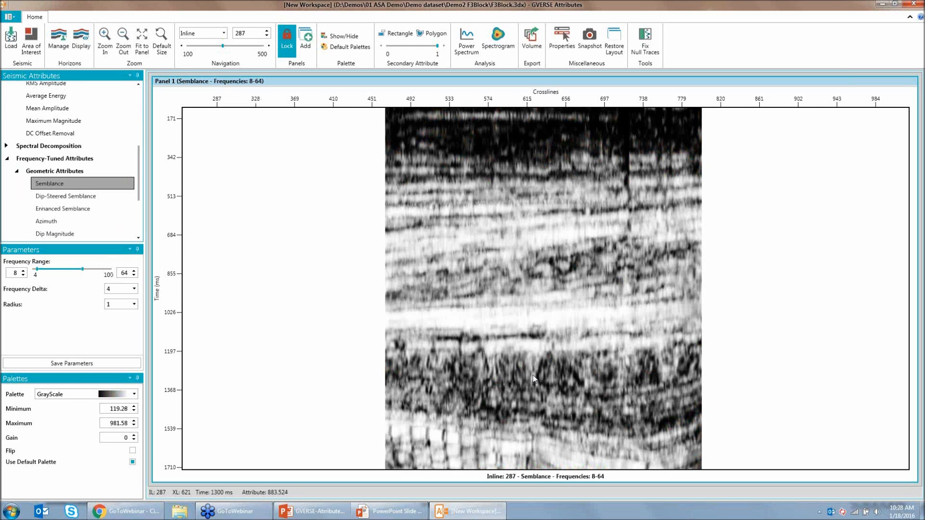
pyautogui.scroll(-1, 534, 379)
pyautogui.scroll(-3, 89, 221)
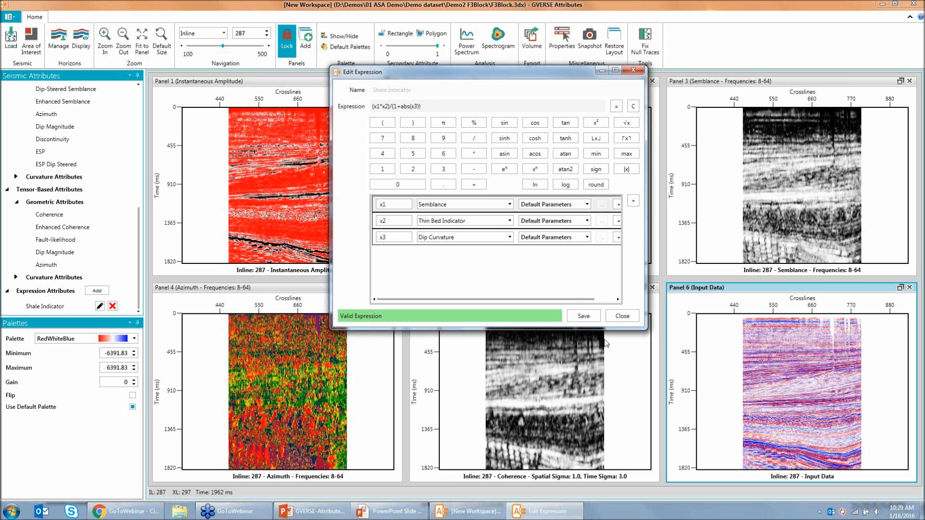
# Start a new expression attribute with three variables, assigning Instantaneous Amplitude to x2 and Instantaneous Phase to x3
pyautogui.click(618, 317)
pyautogui.click(95, 291)
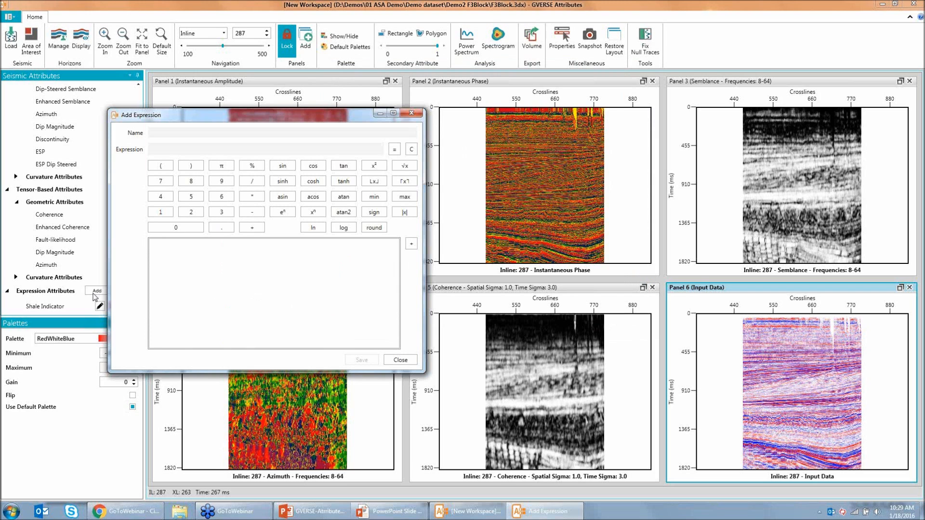
pyautogui.click(241, 264)
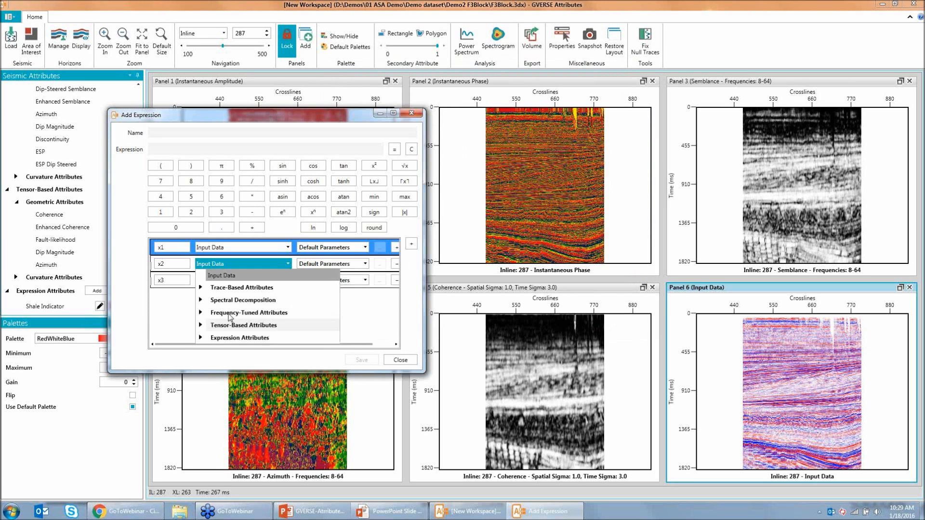
pyautogui.click(200, 289)
pyautogui.click(241, 29)
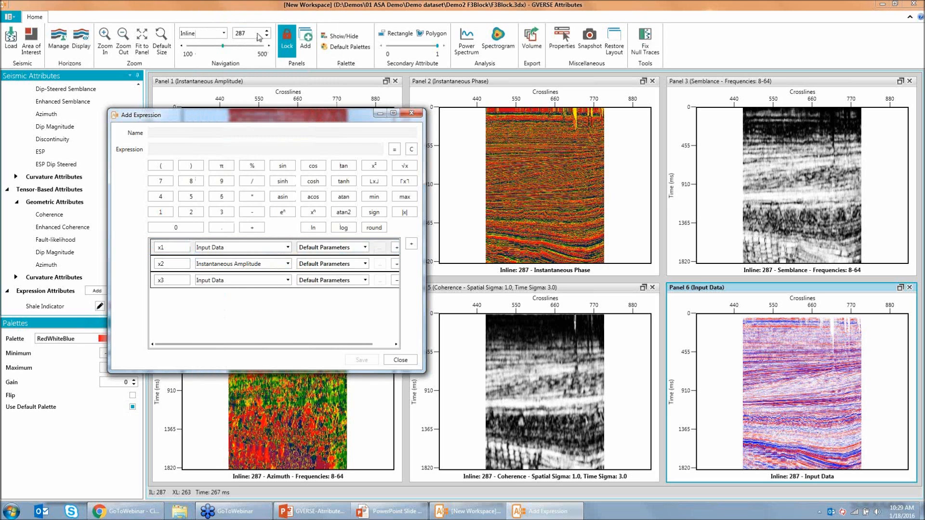
pyautogui.click(284, 281)
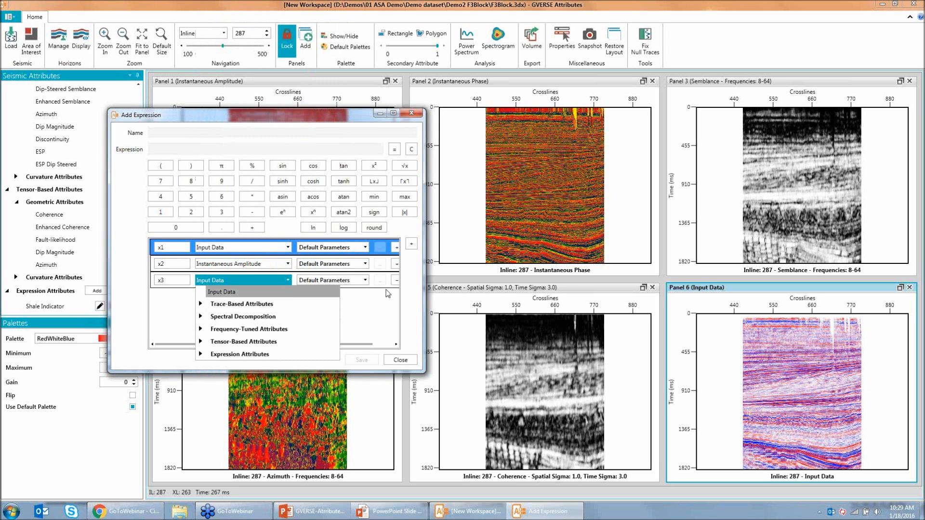
pyautogui.click(200, 304)
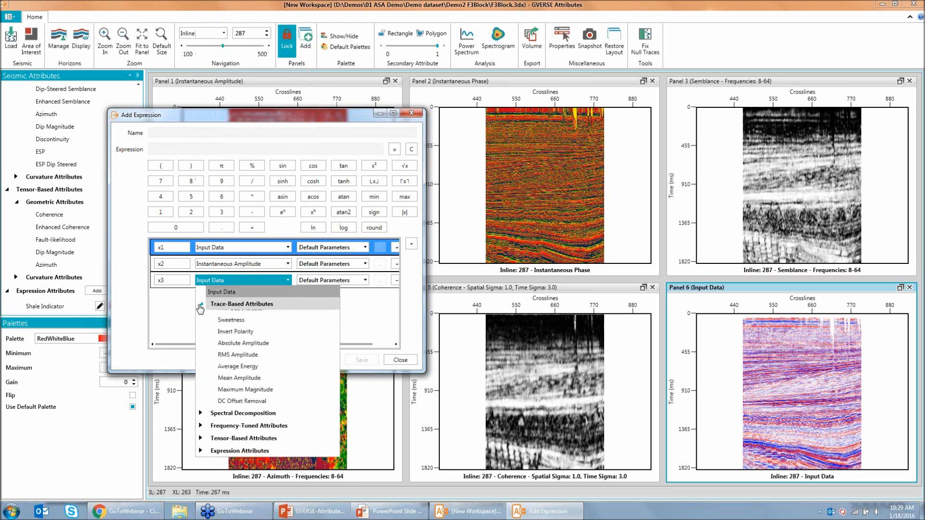
pyautogui.click(212, 313)
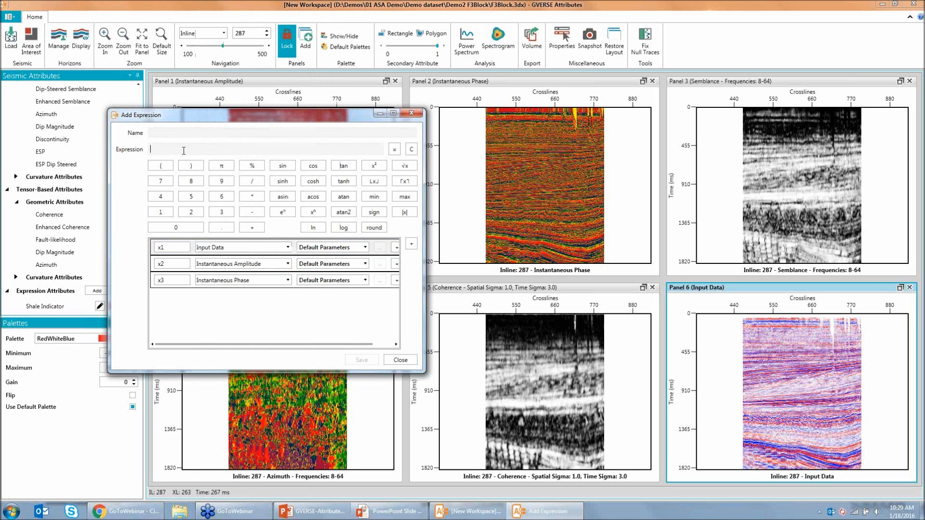
# Enter the expression x2+x3, validate it and close the expression editor without saving
pyautogui.write('x2+x3')
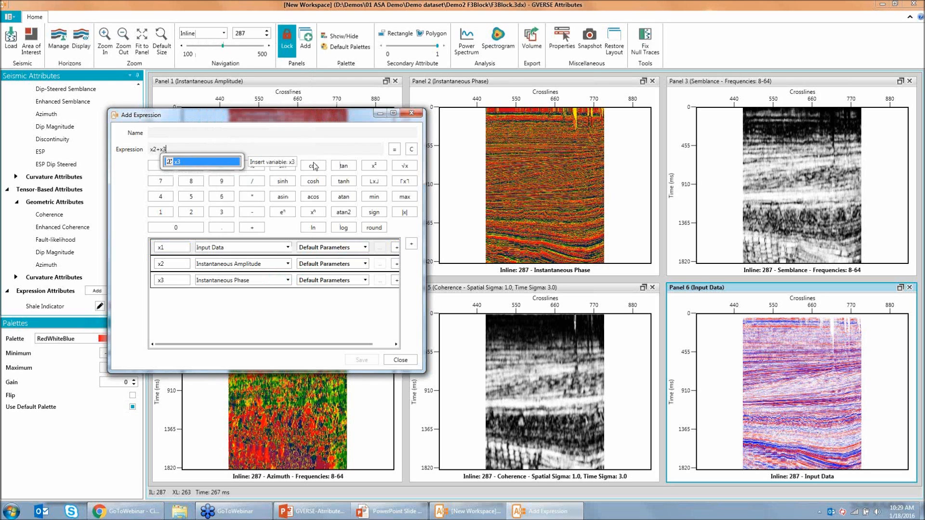
pyautogui.click(394, 149)
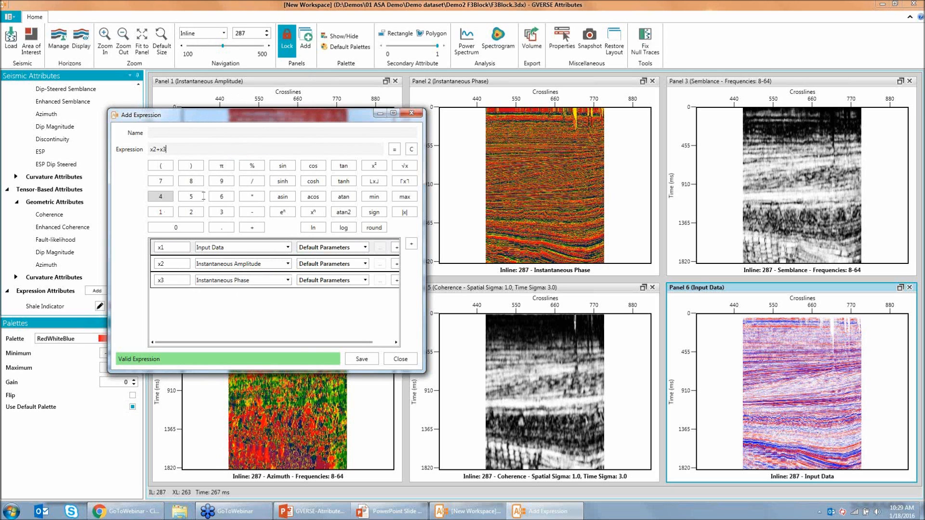
pyautogui.click(411, 113)
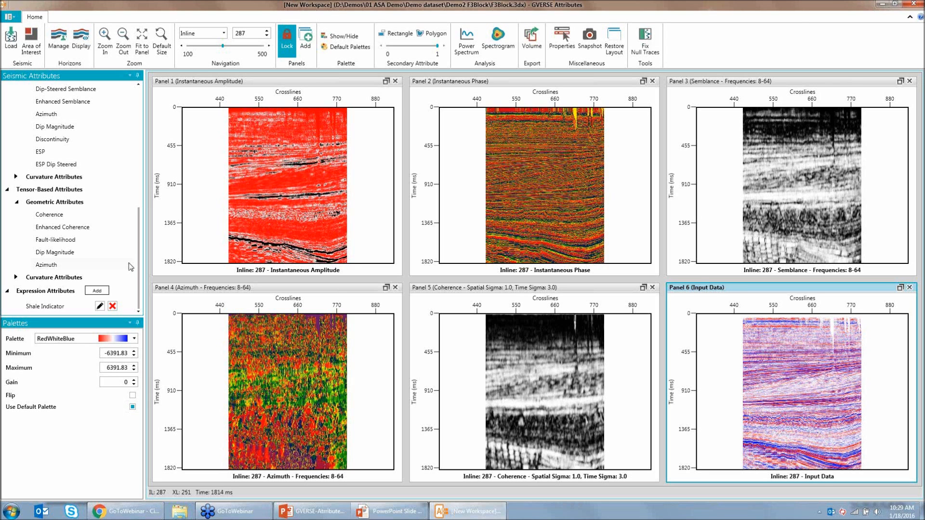
# Display the Shale Indicator expression attribute in Panel 6 on the inline 287 section
pyautogui.click(45, 307)
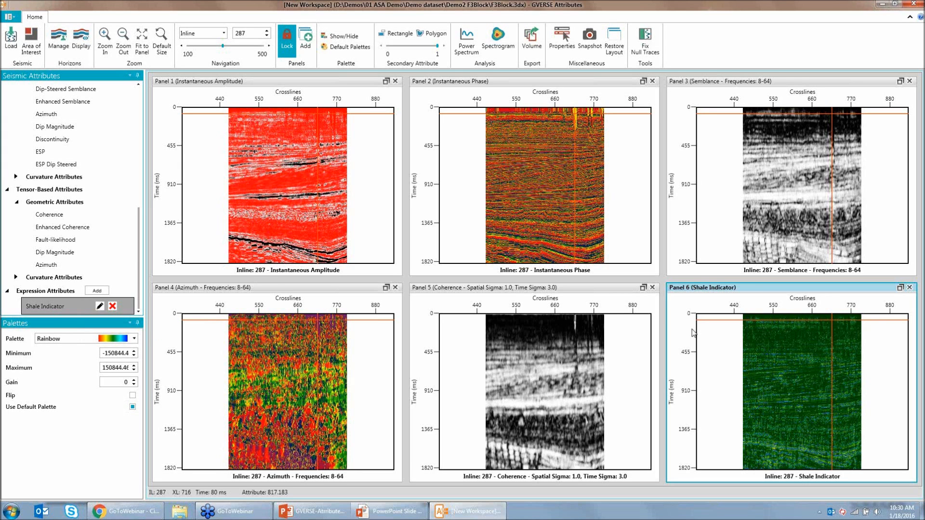
pyautogui.scroll(5, 803, 383)
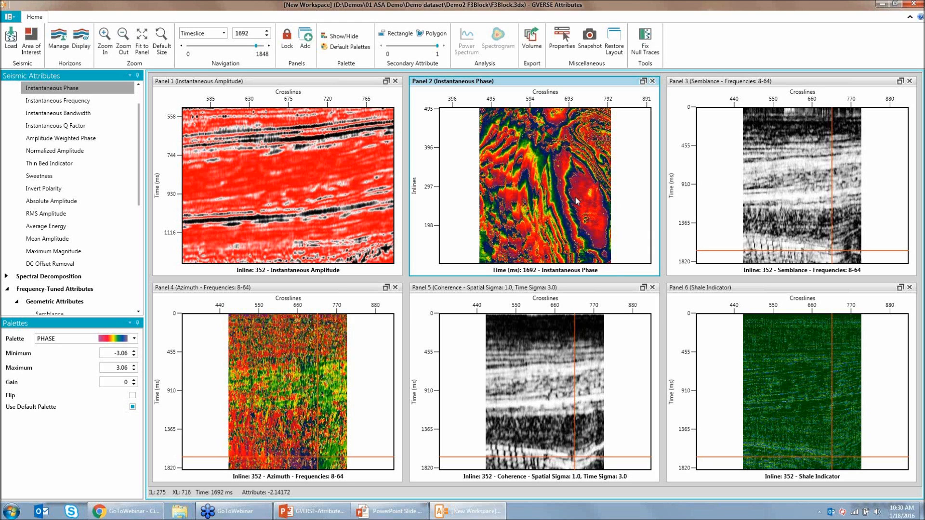
# Show the input data of inline 292 in a single panel, framed on the deep faulted reflectors
pyautogui.click(187, 108)
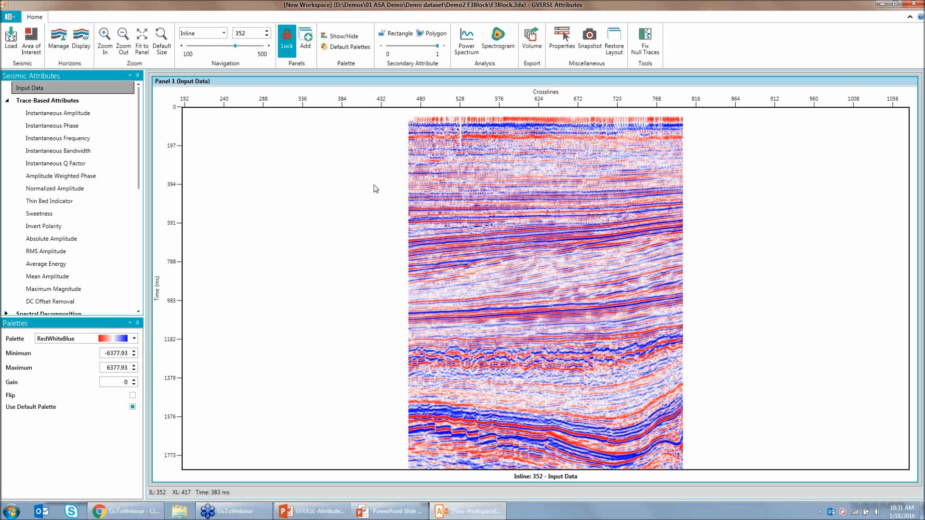
pyautogui.click(181, 46)
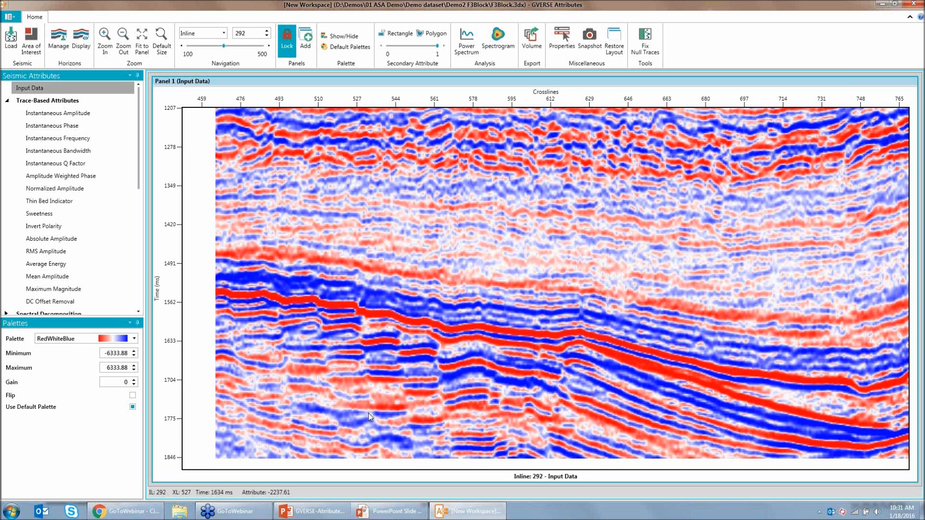
pyautogui.scroll(-1, 340, 227)
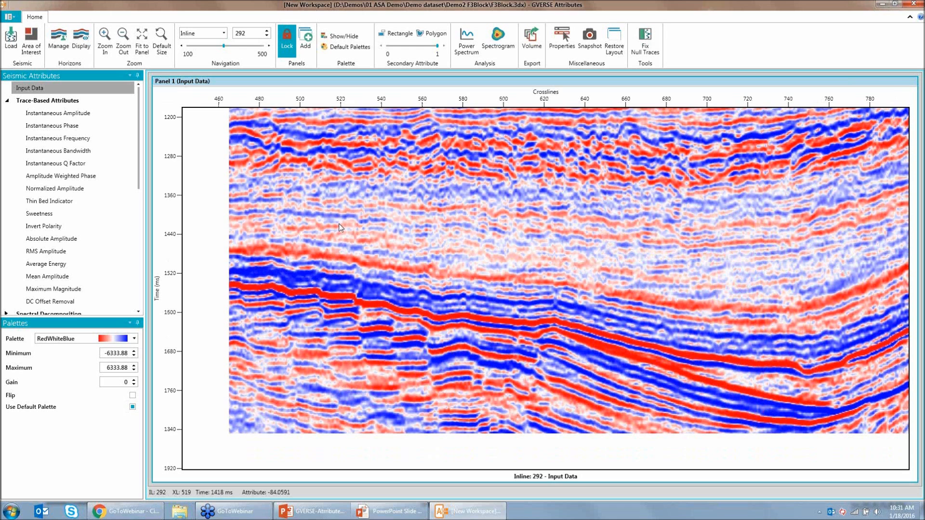
pyautogui.scroll(-1, 506, 309)
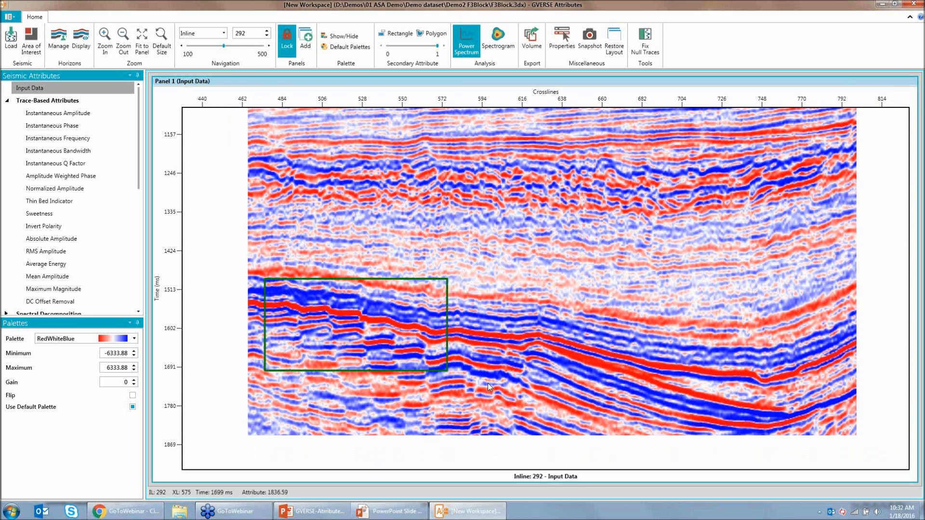
# Plot the power spectrum of a rectangular area around the deep faulted reflectors on inline 292, inspect it and close the plot
pyautogui.moveTo(488, 387); pyautogui.dragTo(654, 419)
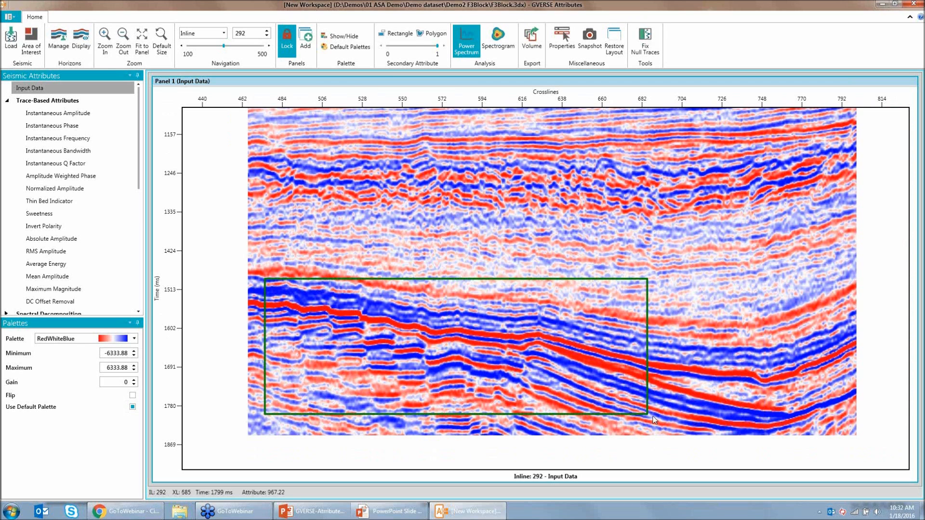
pyautogui.moveTo(653, 418); pyautogui.dragTo(616, 430)
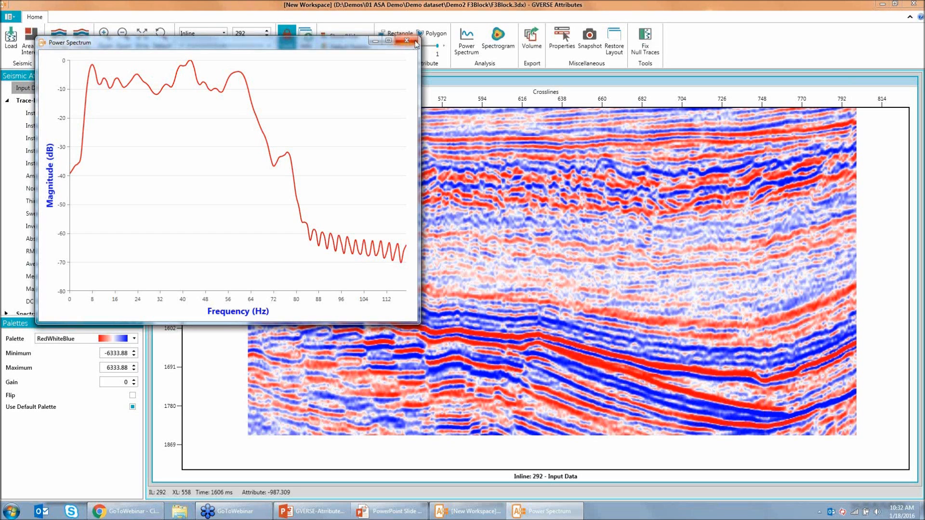
pyautogui.click(415, 43)
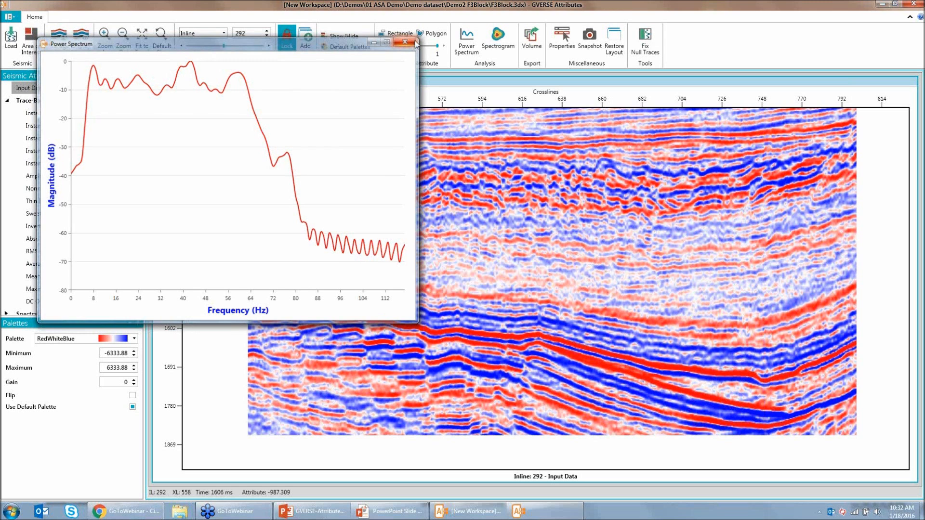
# View the spectrograms of two traces on inline 292, near crosslines 569 and 538, closing each after inspection
pyautogui.click(494, 57)
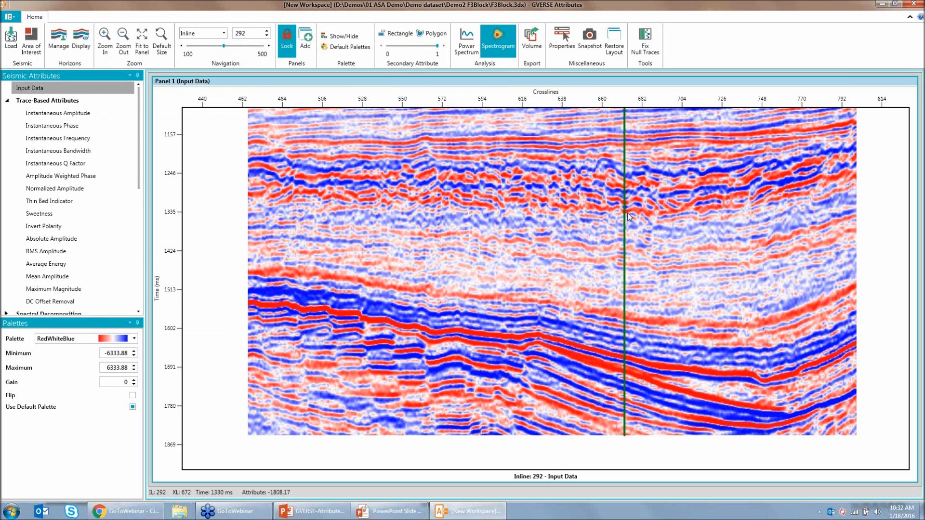
pyautogui.click(436, 245)
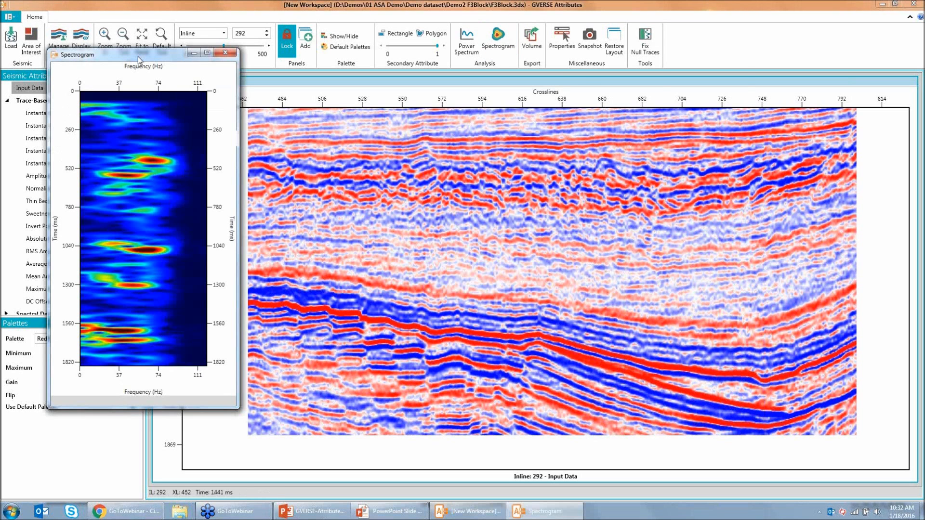
pyautogui.moveTo(140, 60); pyautogui.dragTo(643, 67)
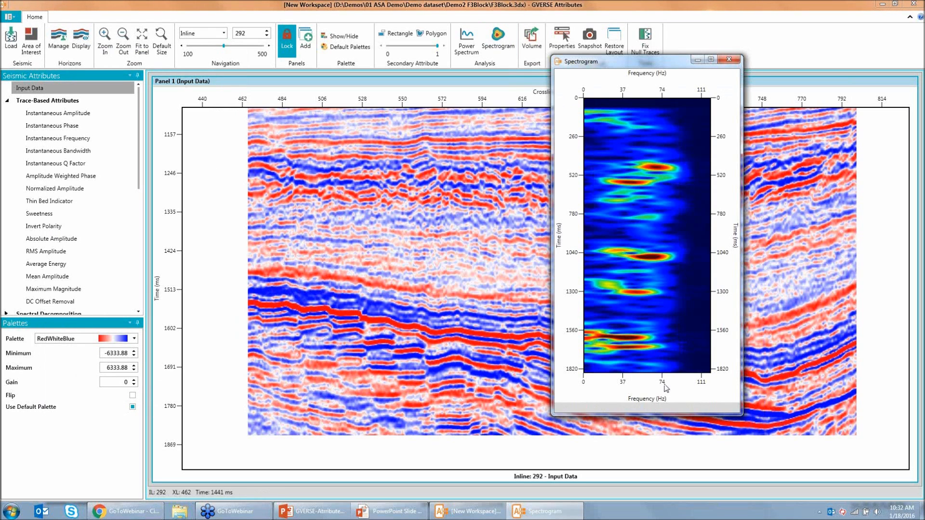
pyautogui.click(732, 66)
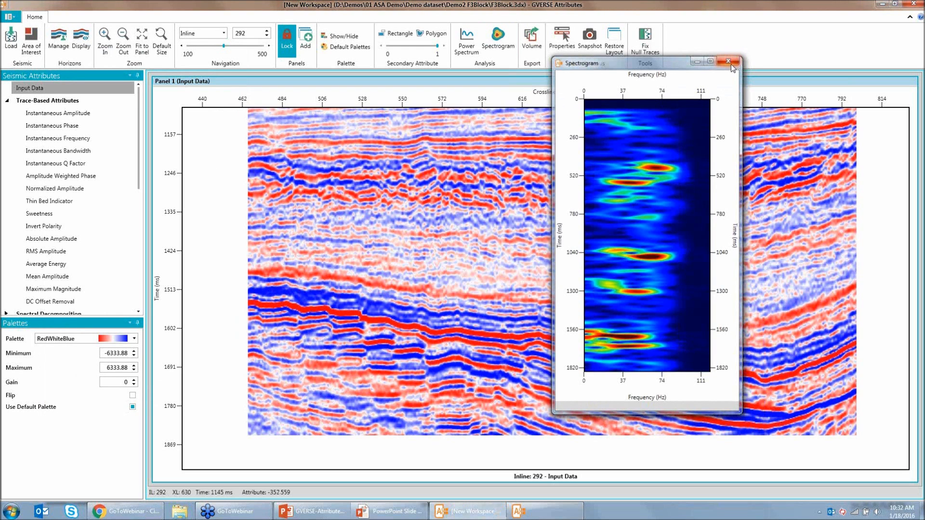
pyautogui.click(380, 179)
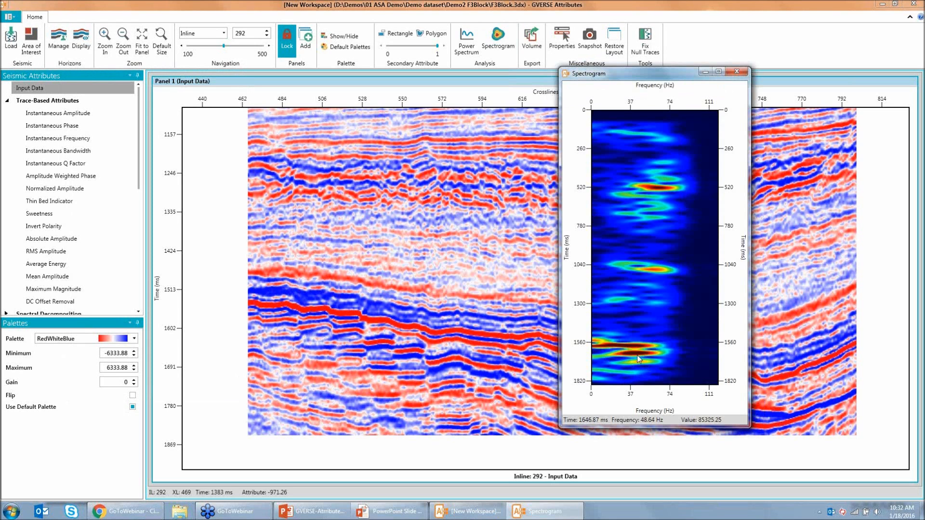
pyautogui.click(737, 72)
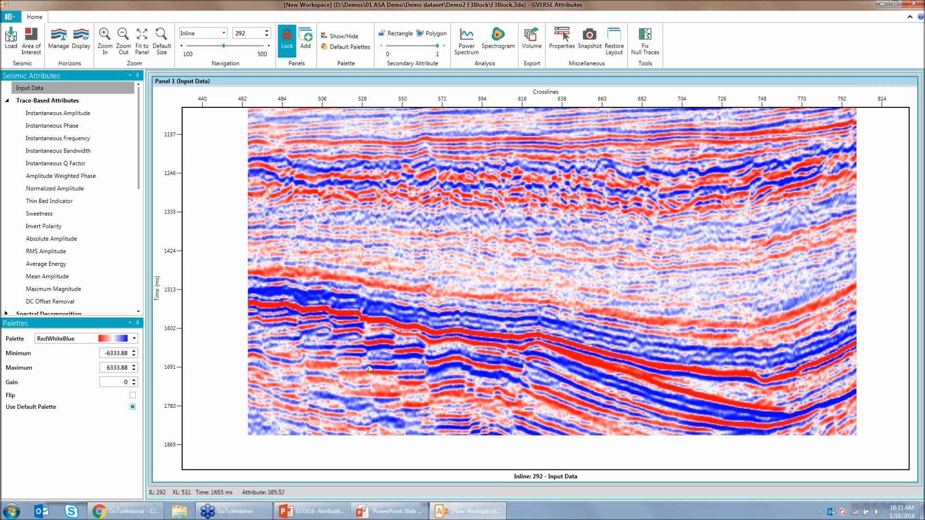
# Set up six panels of the 1720 ms timeslice and display Semblance, Enhanced Semblance, Coherence and frequency-tuned and tensor-based Maximum Curvature beside the input data
pyautogui.doubleClick(374, 386)
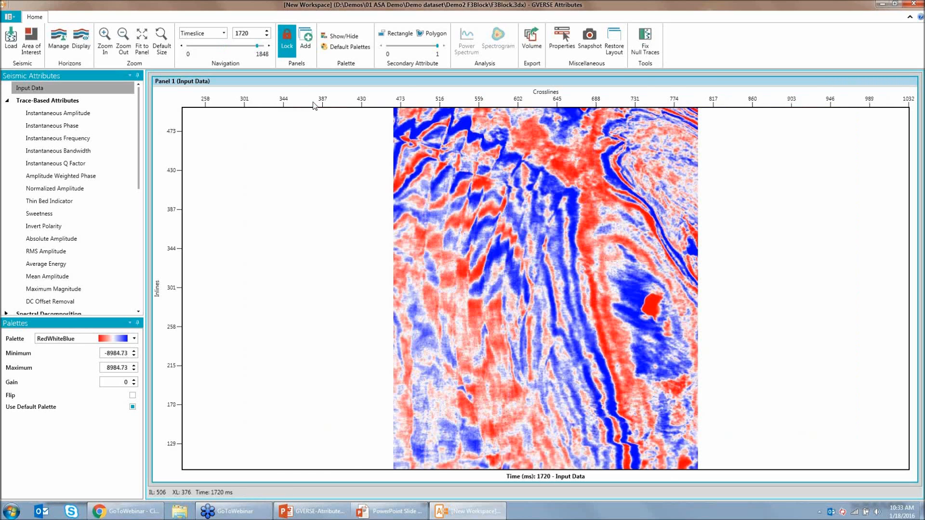
pyautogui.click(306, 41)
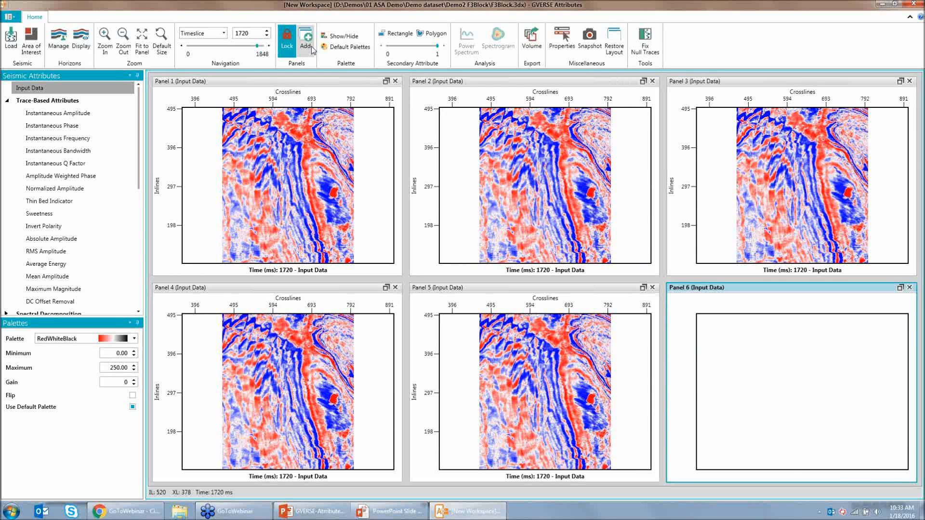
pyautogui.click(596, 248)
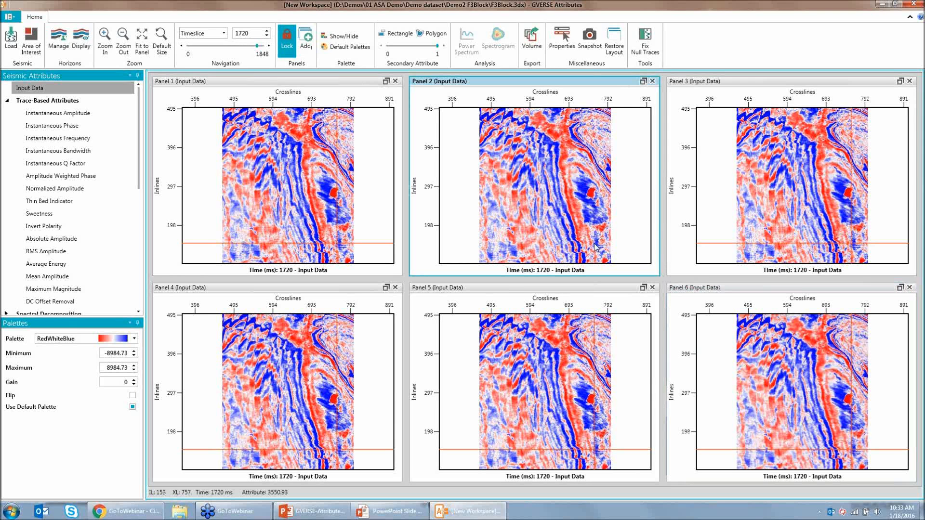
pyautogui.click(52, 126)
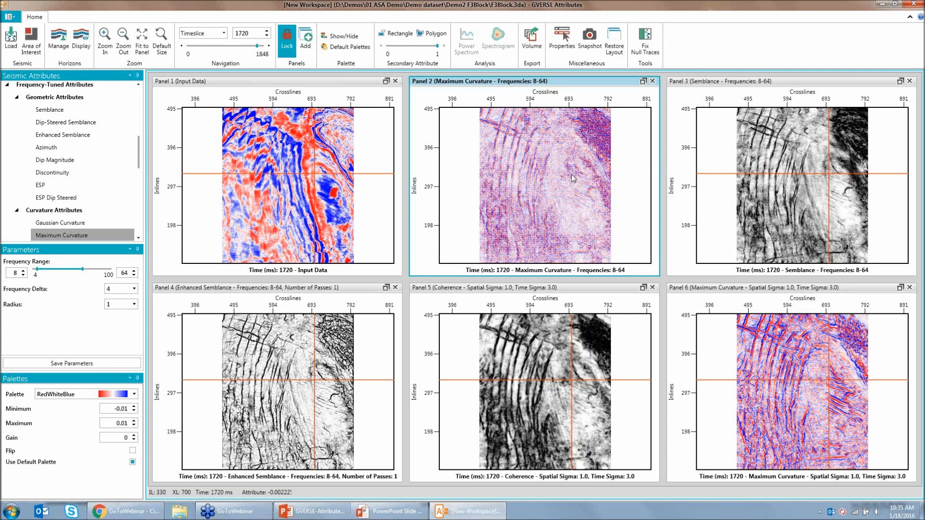
# Compare the enlarged Semblance and Enhanced Semblance panels of the 1720 ms timeslice by alternating between them, examining the fault patterns
pyautogui.scroll(4, 305, 186)
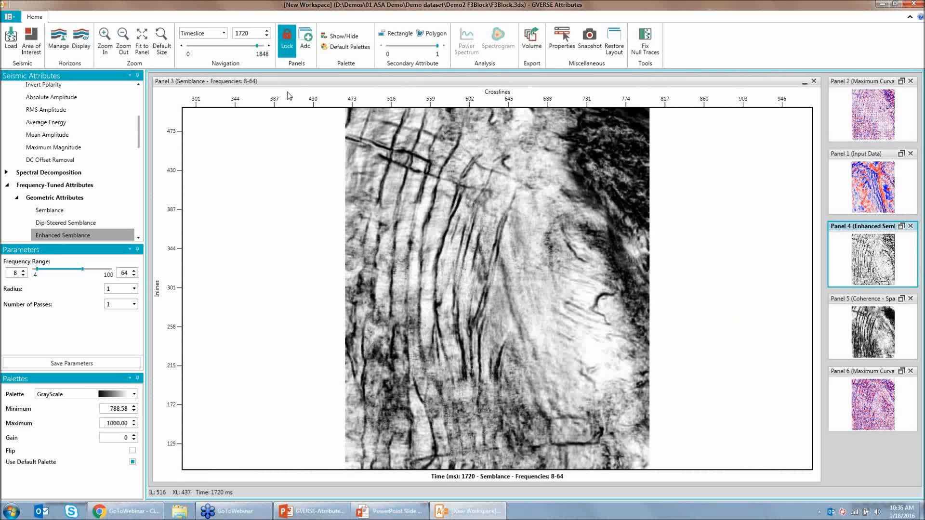
pyautogui.click(901, 227)
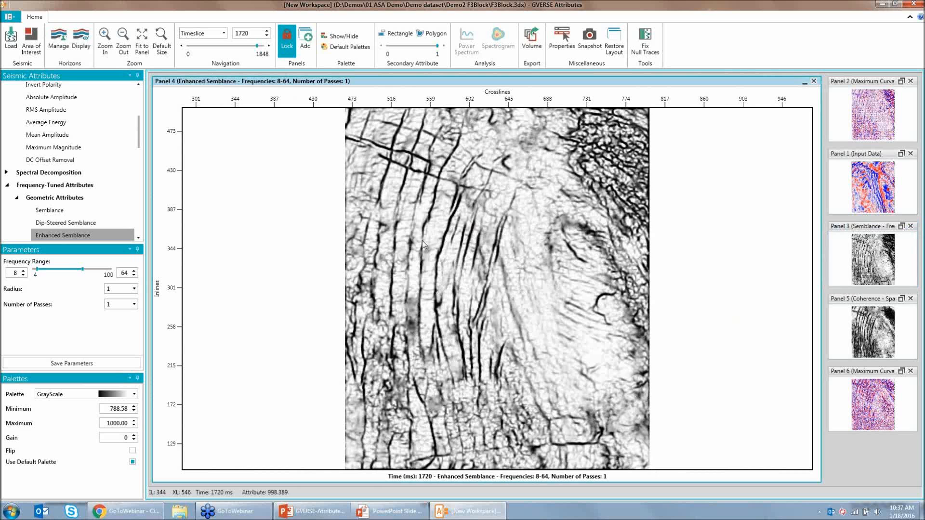
pyautogui.click(893, 232)
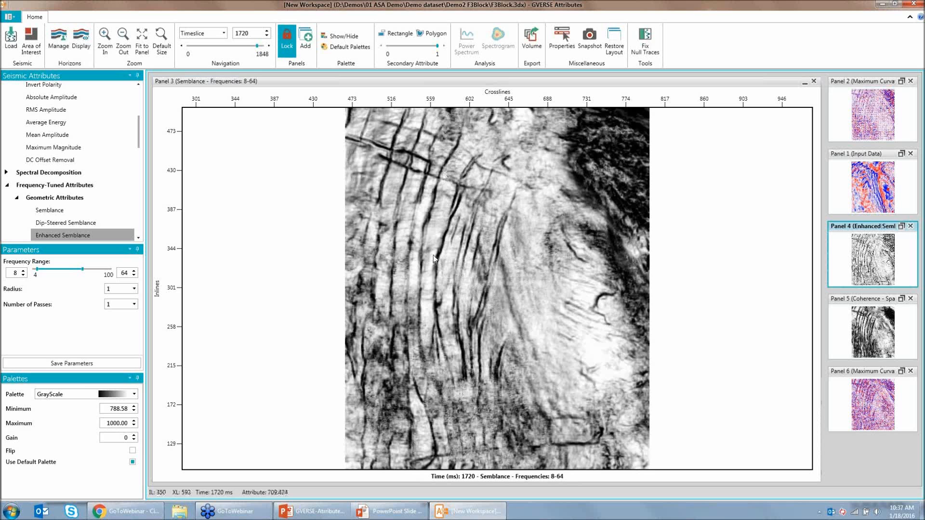
pyautogui.click(901, 228)
pyautogui.click(902, 228)
pyautogui.click(901, 227)
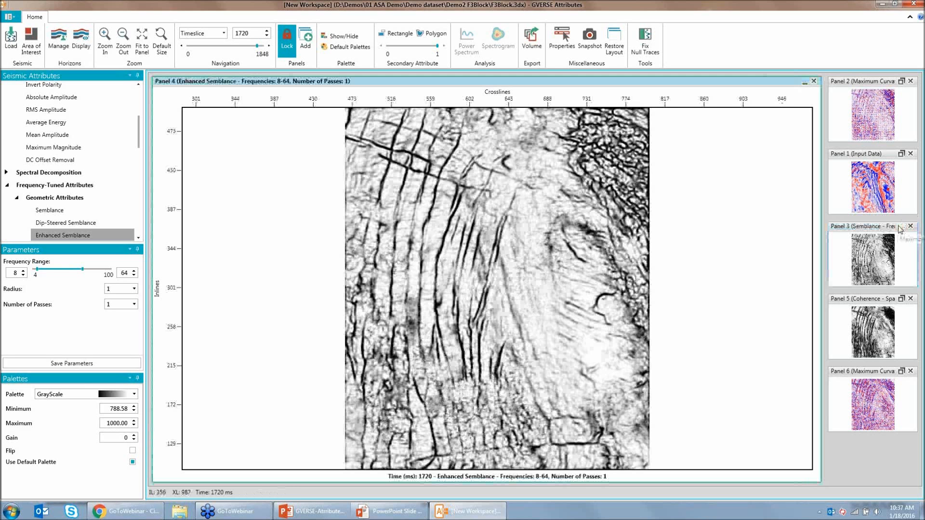
pyautogui.click(901, 227)
pyautogui.click(901, 227)
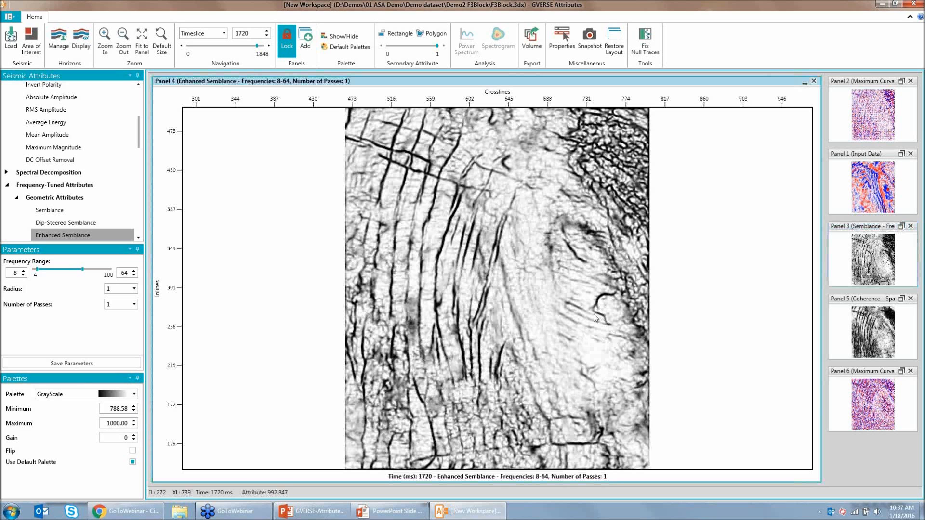
pyautogui.click(901, 227)
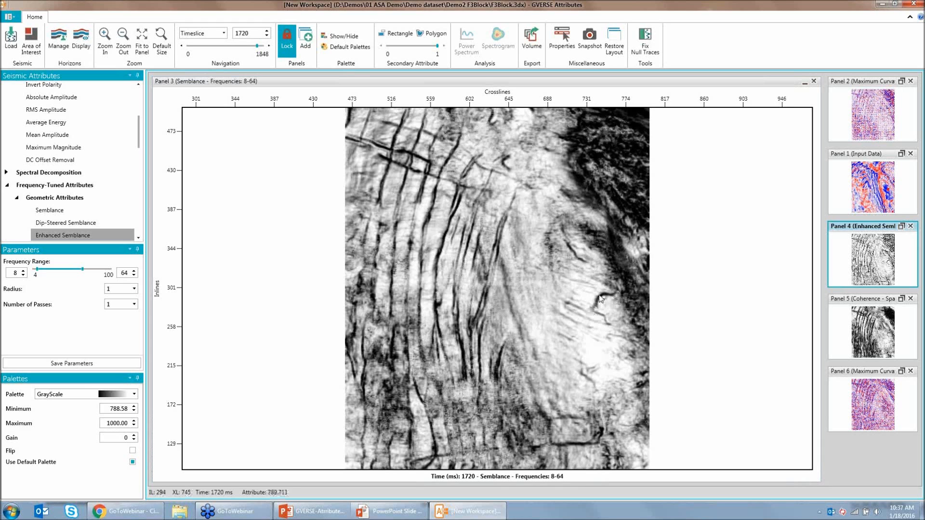
pyautogui.click(901, 226)
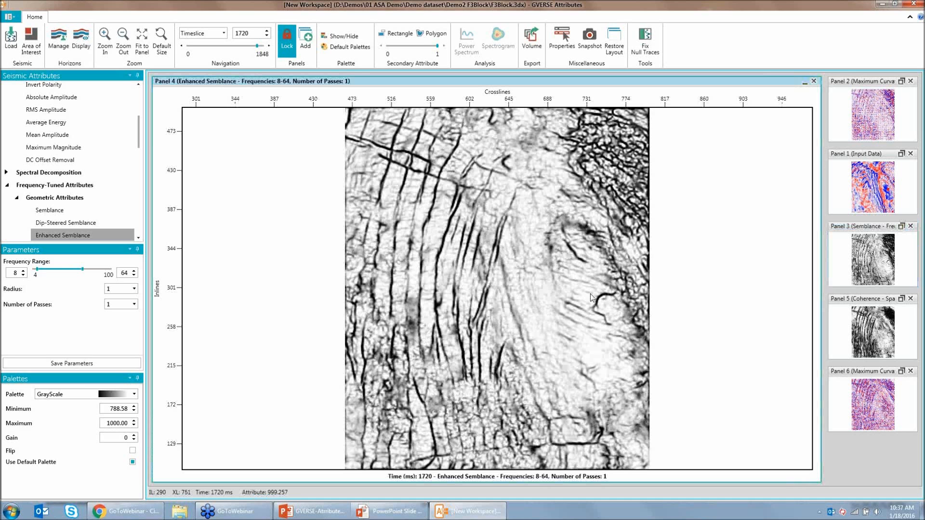
# Overlay a rectangular window of input data on the enlarged 1720 ms Enhanced Semblance timeslice and make the overlay partly transparent
pyautogui.click(901, 226)
pyautogui.click(901, 226)
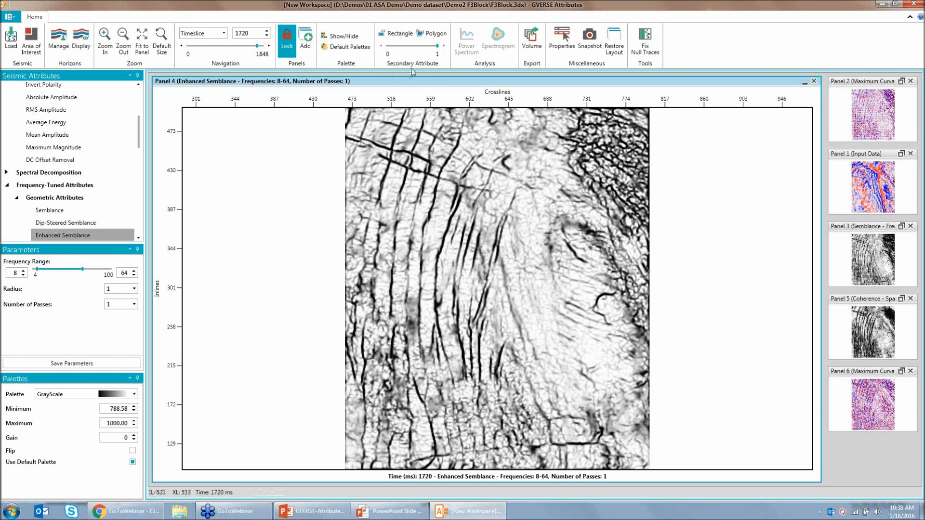
pyautogui.click(396, 34)
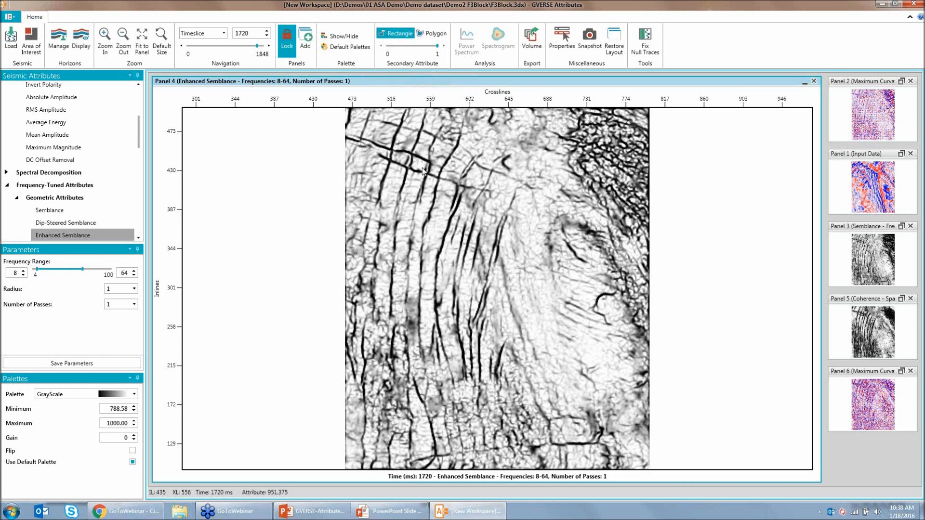
pyautogui.moveTo(381, 139); pyautogui.dragTo(619, 424)
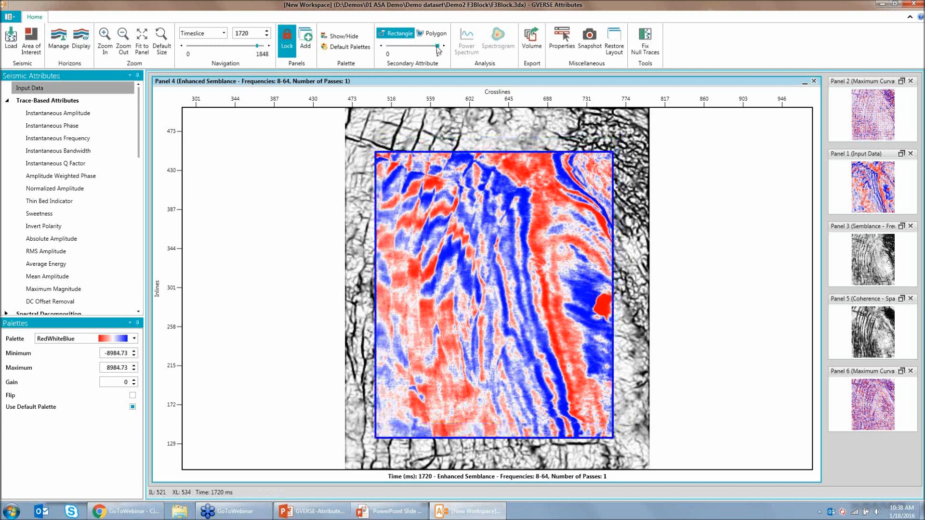
pyautogui.moveTo(438, 47); pyautogui.dragTo(404, 49)
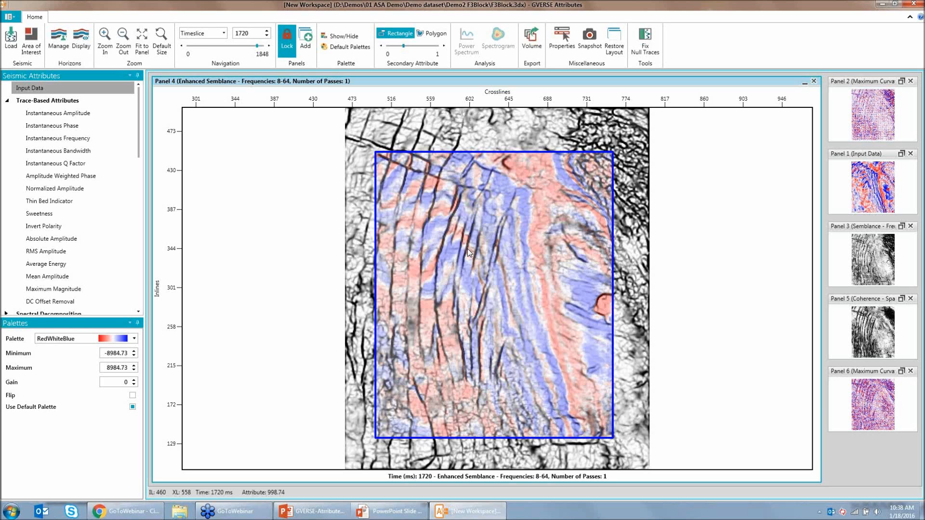
# Move the input data overlay around the Enhanced Semblance timeslice to compare amplitudes with the fault patterns beneath it
pyautogui.moveTo(467, 248); pyautogui.dragTo(502, 284)
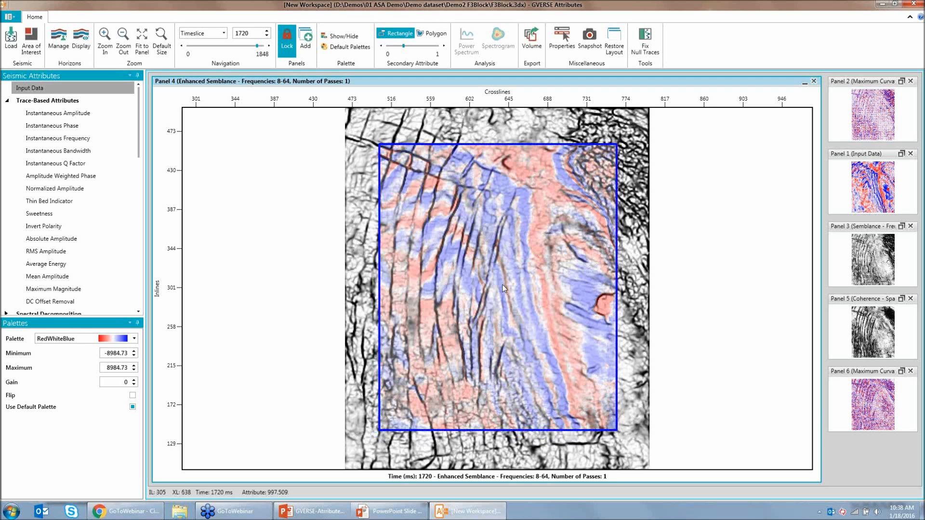
pyautogui.moveTo(503, 287); pyautogui.dragTo(432, 249)
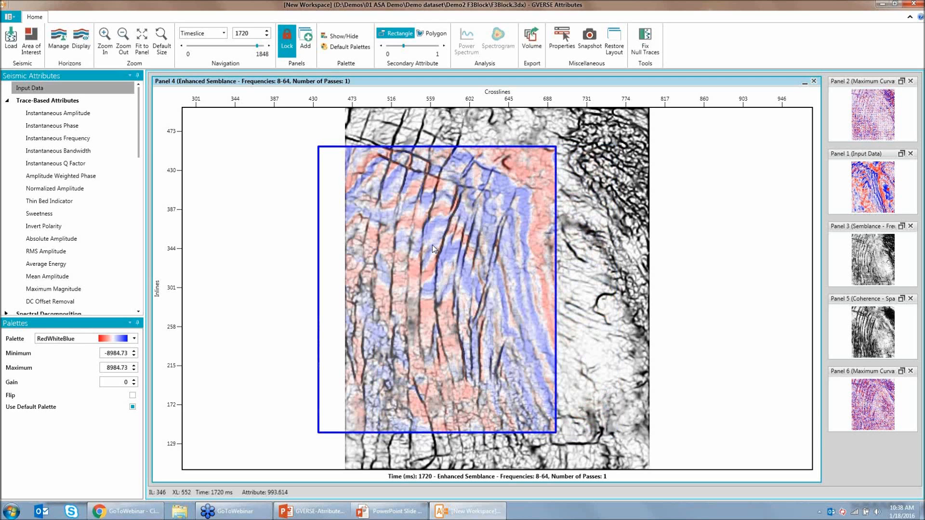
pyautogui.moveTo(432, 245); pyautogui.dragTo(481, 274)
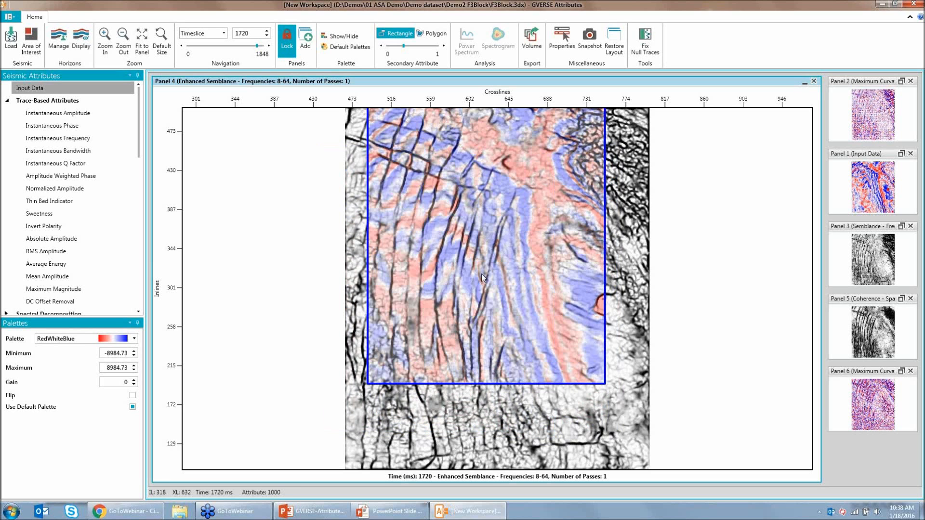
pyautogui.moveTo(481, 273); pyautogui.dragTo(453, 374)
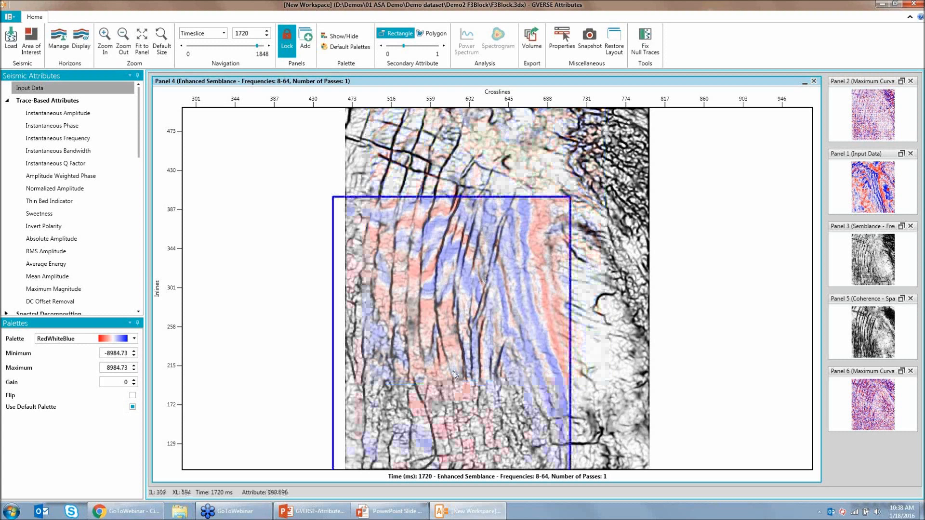
pyautogui.moveTo(453, 373); pyautogui.dragTo(520, 338)
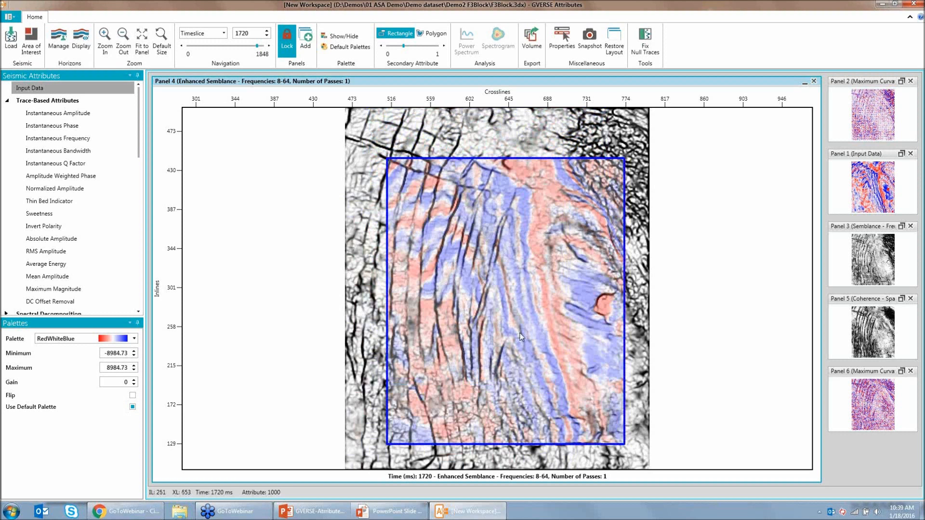
pyautogui.moveTo(520, 338); pyautogui.dragTo(520, 326)
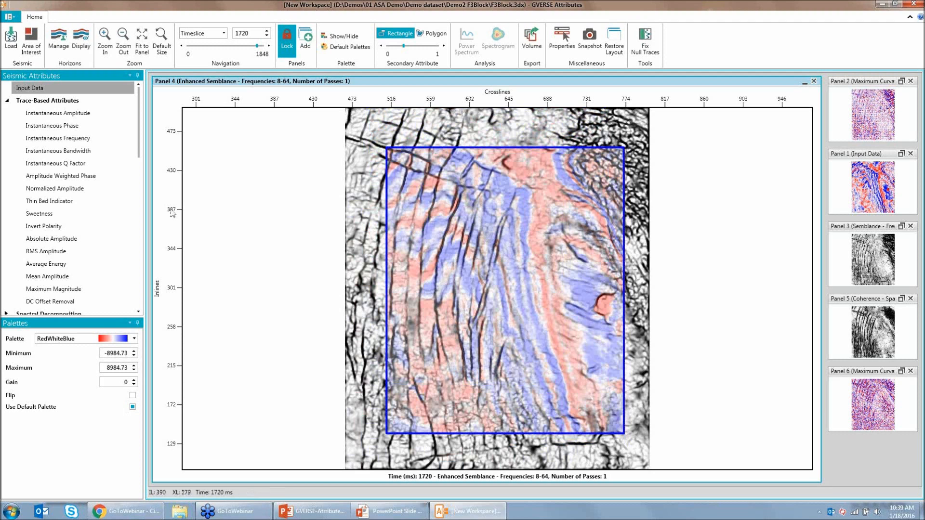
# Switch the overlay window to Average Energy and move it across the Enhanced Semblance timeslice
pyautogui.click(85, 269)
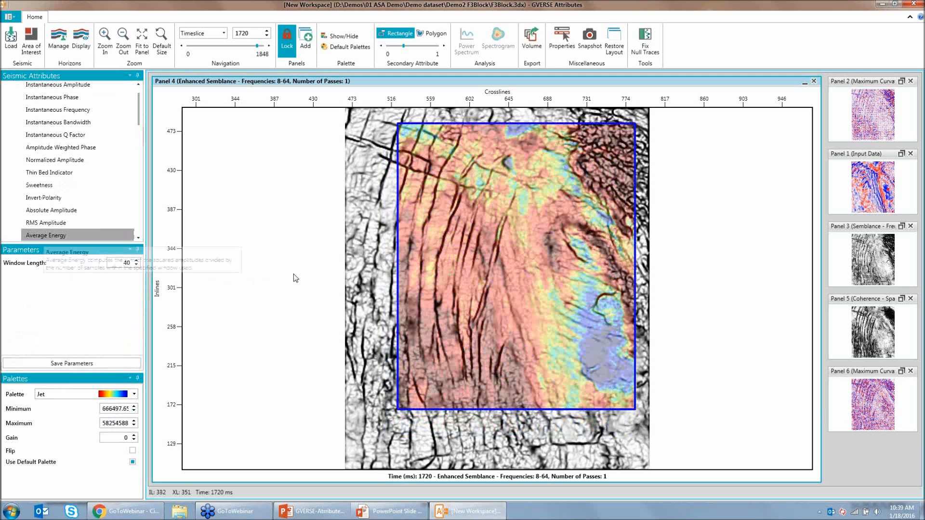
pyautogui.moveTo(440, 287); pyautogui.dragTo(514, 263)
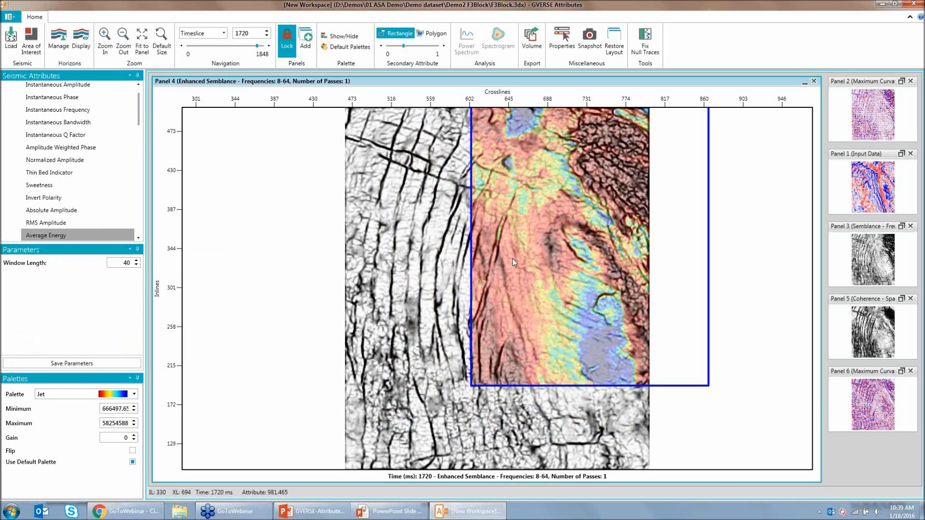
pyautogui.click(515, 263)
pyautogui.scroll(5, 77, 129)
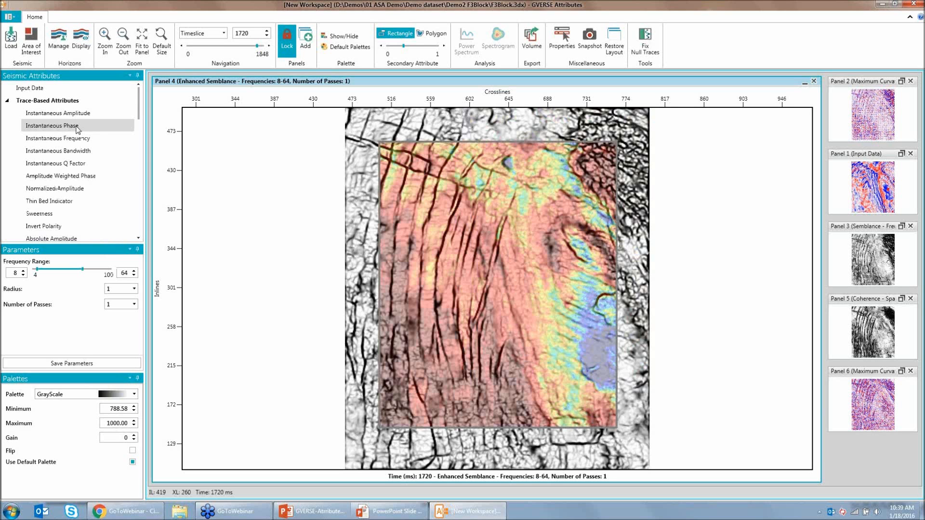
# Display Instantaneous Phase as the base attribute in Panel 4 and overlay it with a more opaque window of Instantaneous Amplitude
pyautogui.click(76, 126)
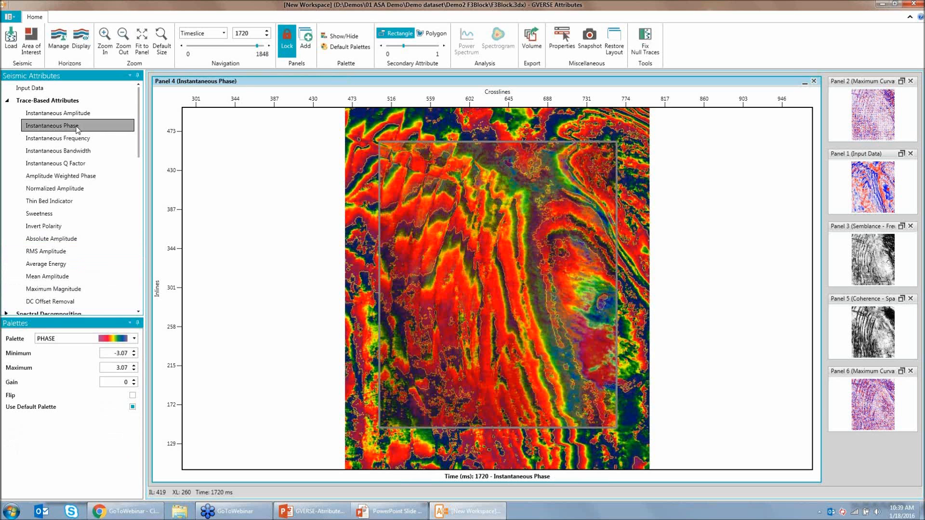
pyautogui.click(72, 112)
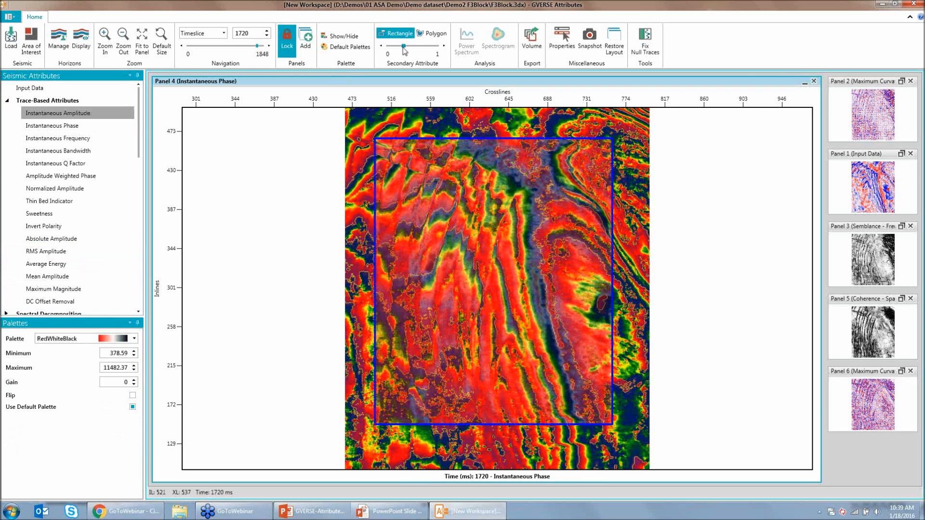
pyautogui.moveTo(404, 47); pyautogui.dragTo(430, 46)
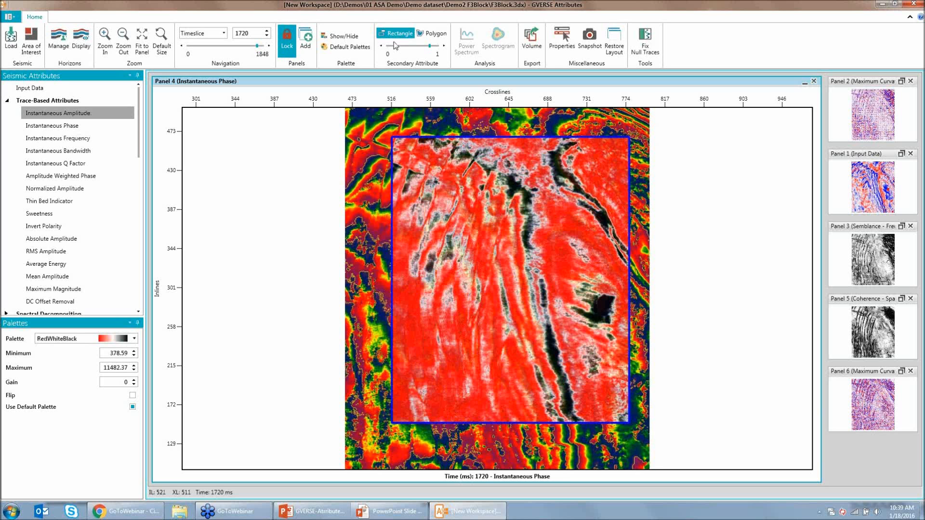
# View the enlarged Semblance and Input Data panels, and inspect the attributes side by side in the six-panel layout
pyautogui.click(902, 226)
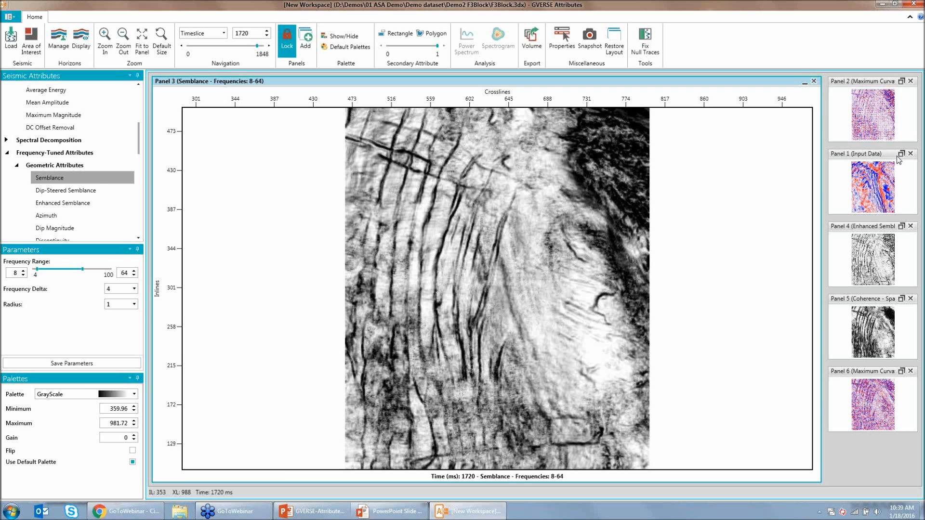
pyautogui.click(900, 154)
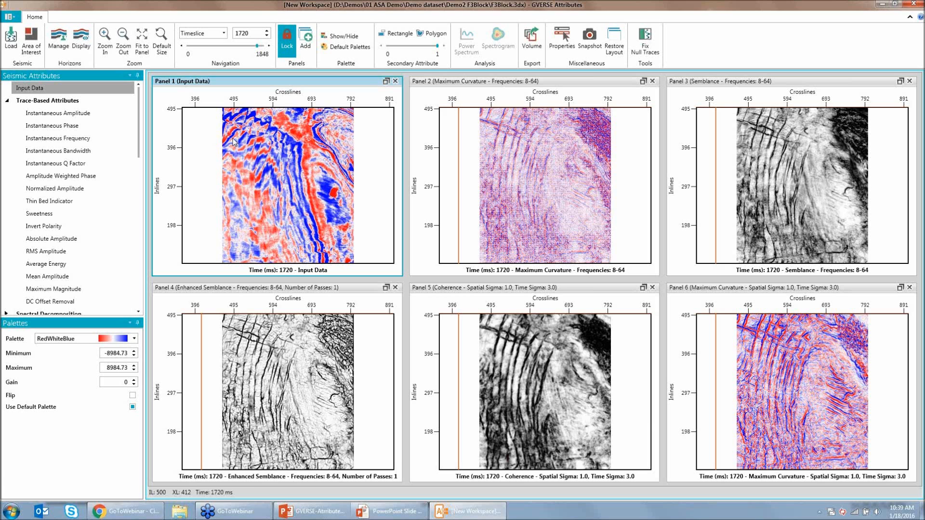
pyautogui.moveTo(244, 122); pyautogui.dragTo(326, 229)
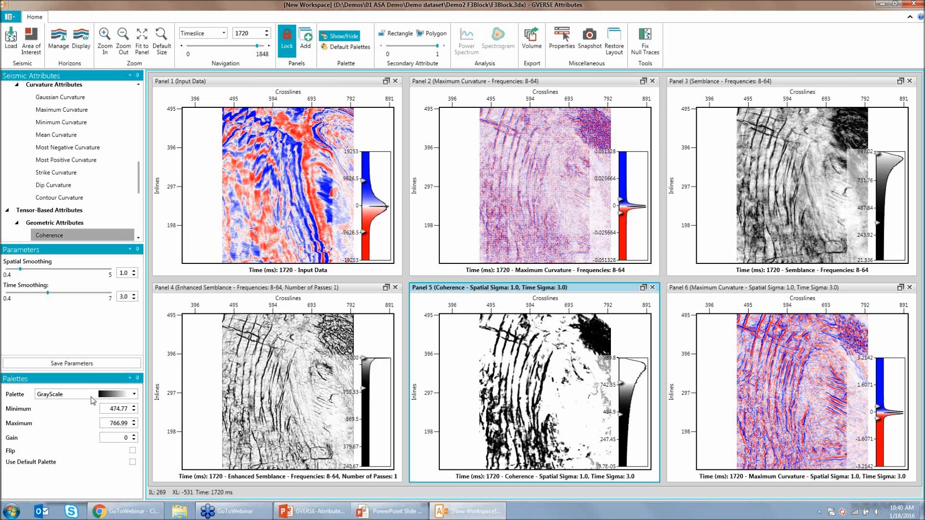
pyautogui.click(819, 377)
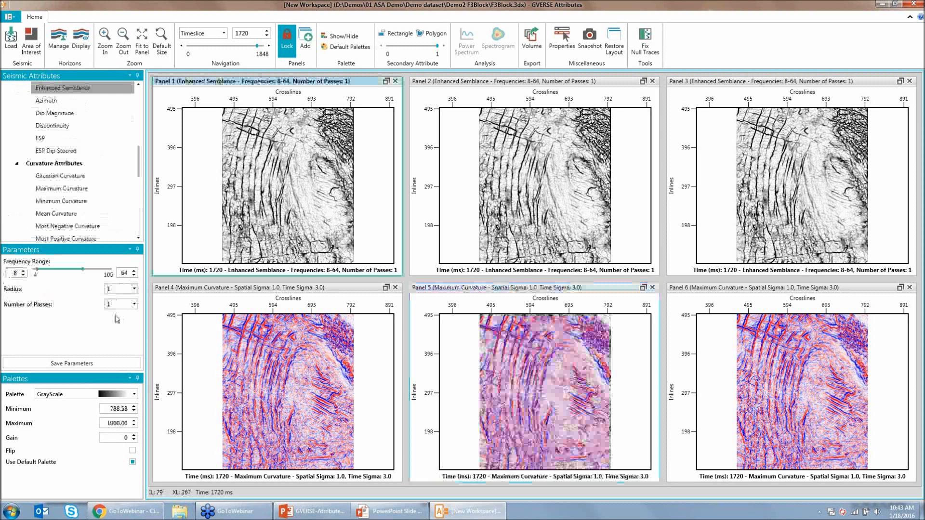
# Recompute Enhanced Semblance in Panel 2 with a frequency range of 20–60, radius 2 and 2 passes
pyautogui.click(492, 191)
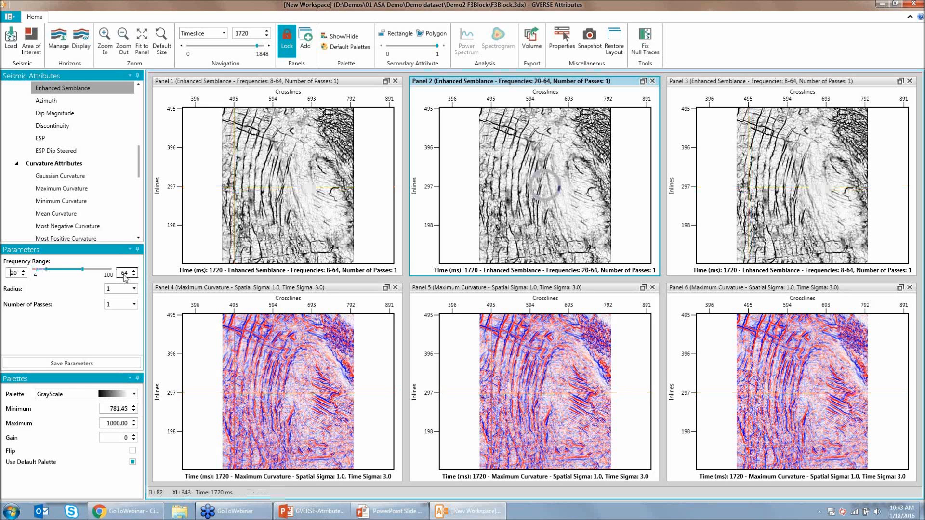
pyautogui.doubleClick(124, 274)
pyautogui.write('60')
pyautogui.press('Return')
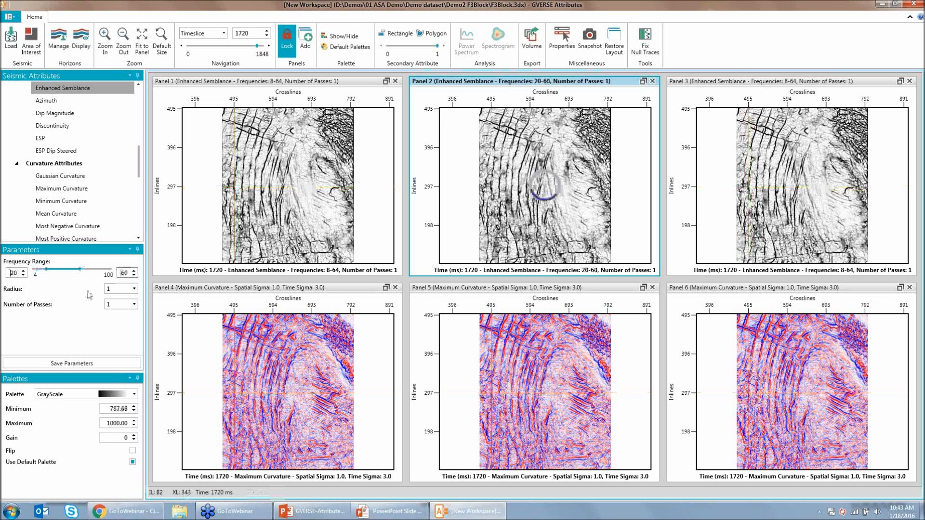
pyautogui.click(116, 289)
pyautogui.click(108, 305)
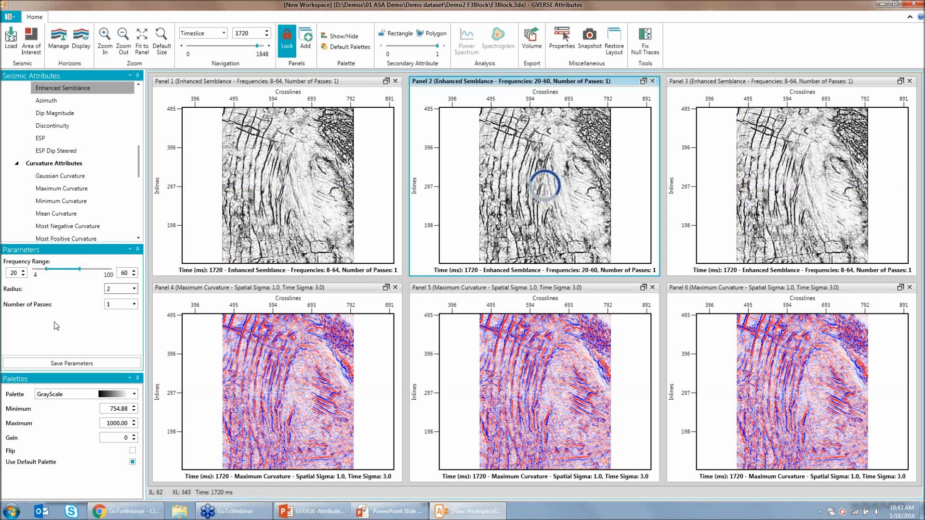
pyautogui.press('Down')
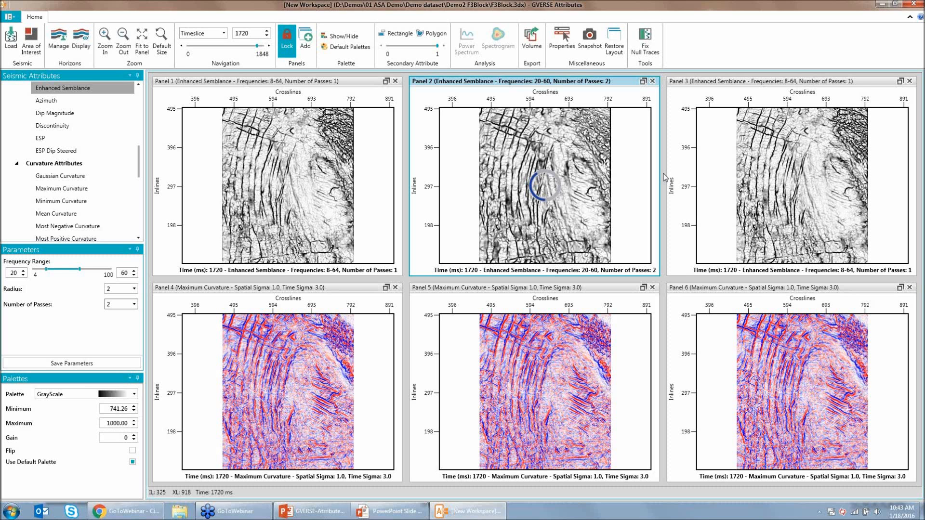
pyautogui.click(670, 178)
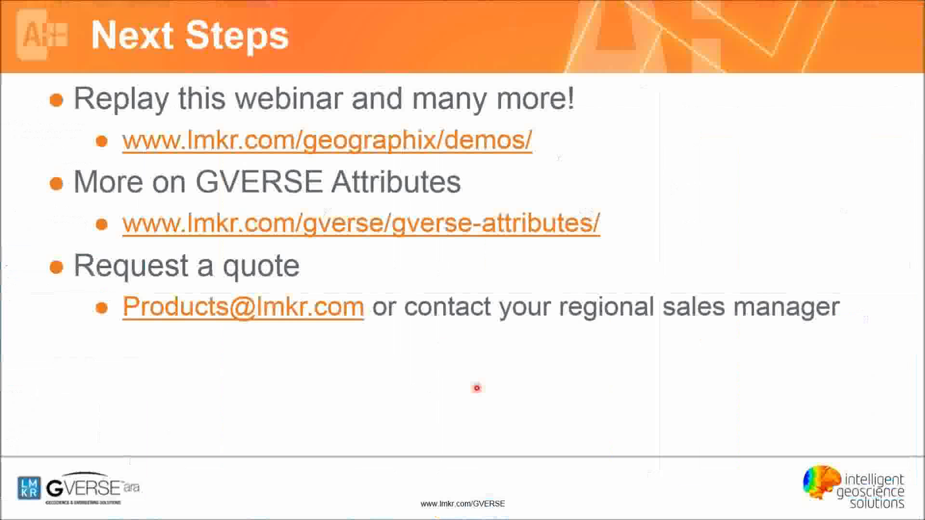
pyautogui.press('Right')
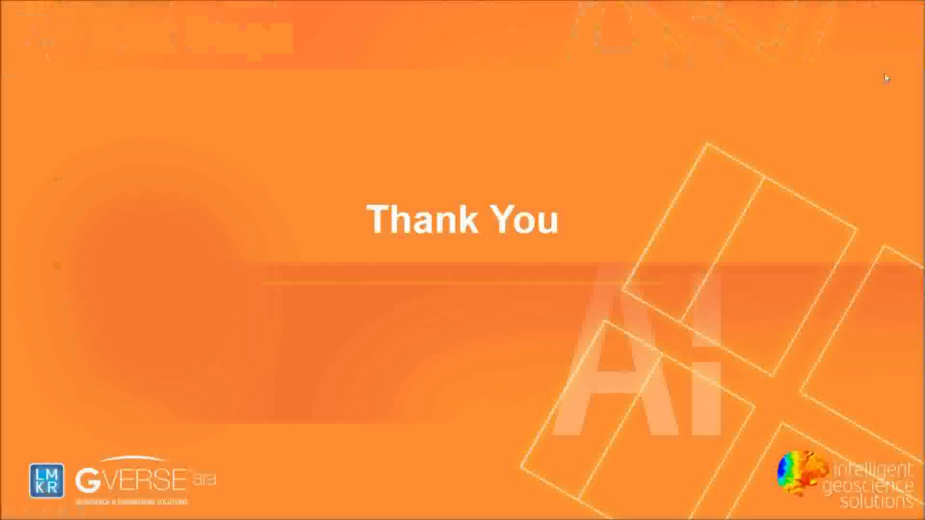